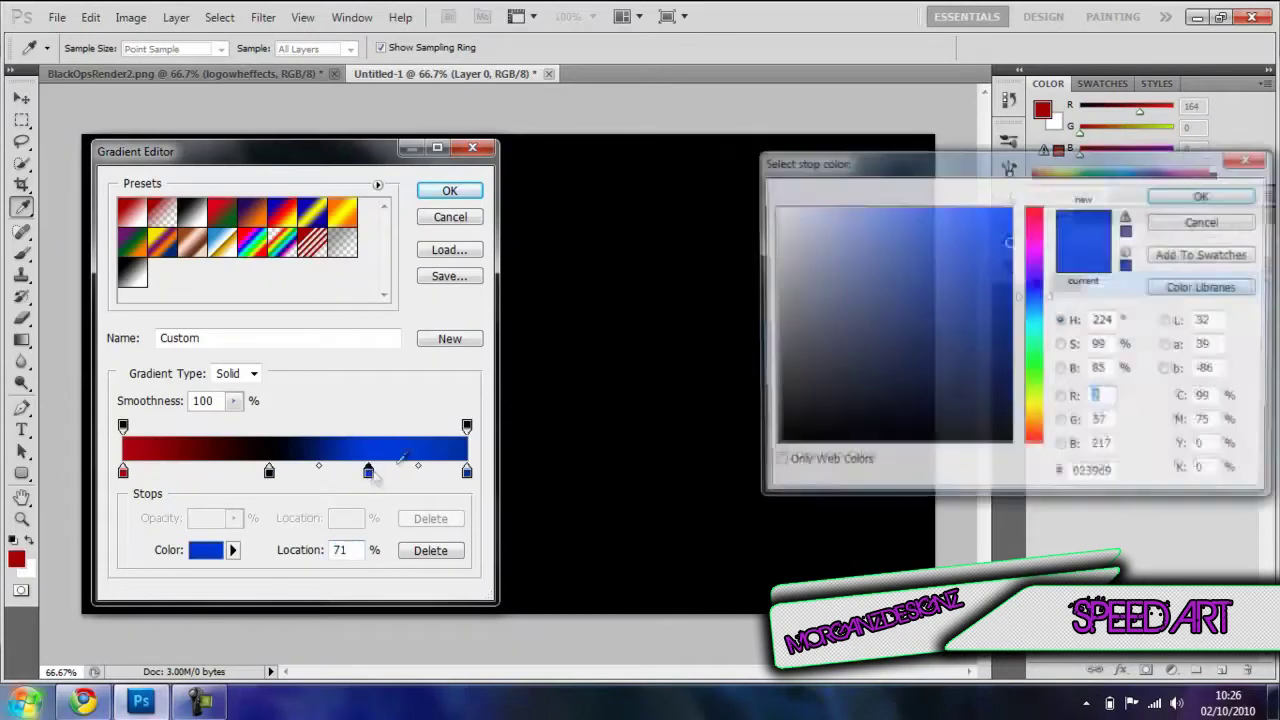
# Step: Recolour the gradient's blue end stop to black and draw a red-and-black radial gradient outward from the canvas centre
pyautogui.click(467, 472)
pyautogui.doubleClick(467, 472)
pyautogui.click(771, 443)
pyautogui.press('Return')
pyautogui.click(471, 192)
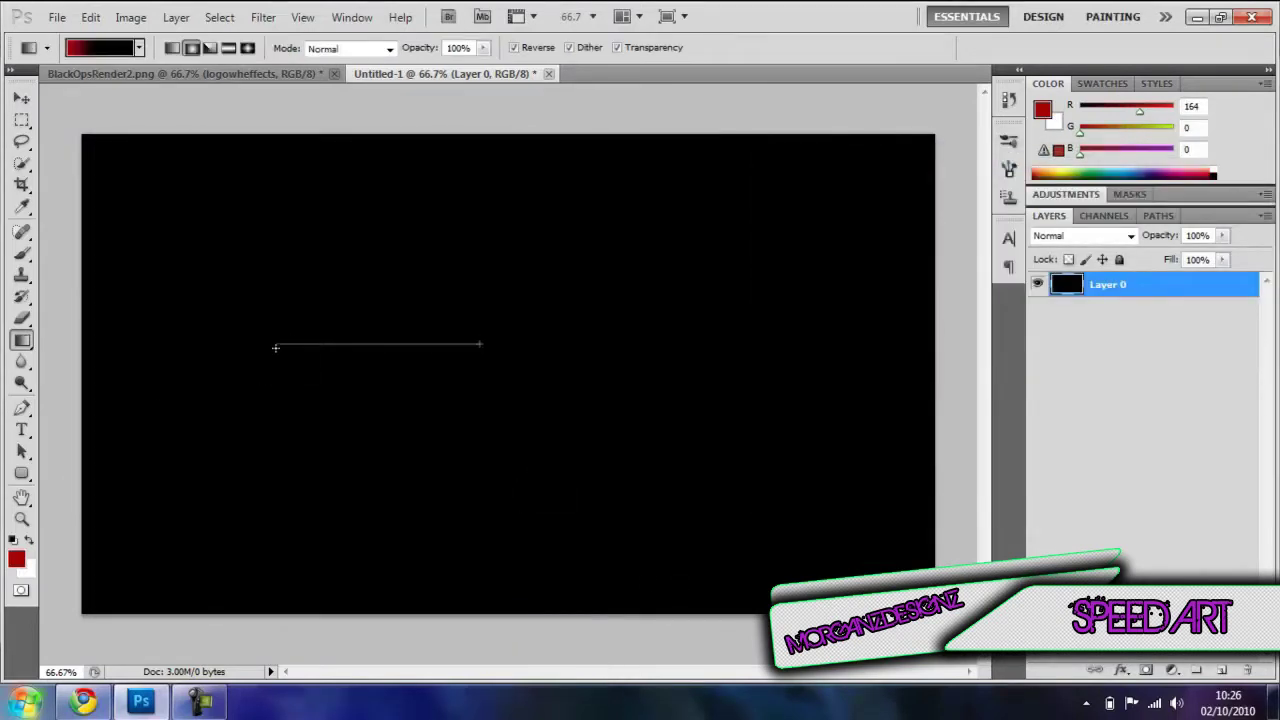
pyautogui.moveTo(100, 417); pyautogui.dragTo(100, 344)
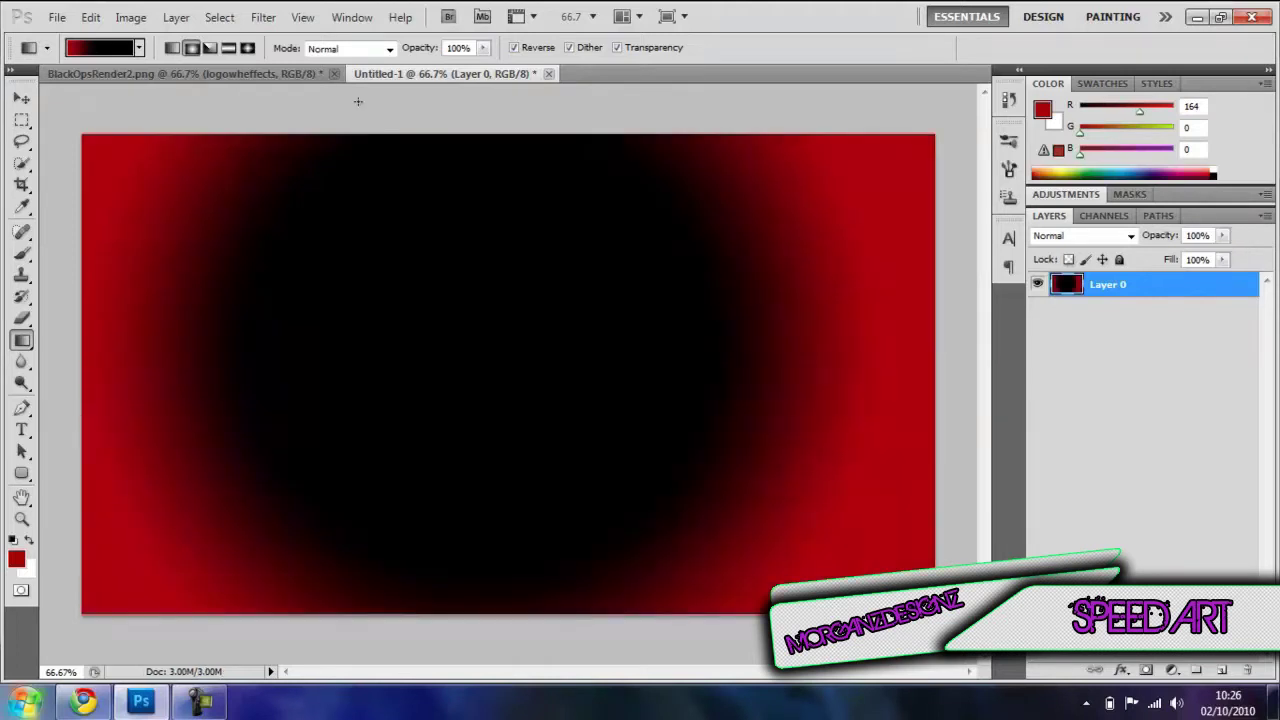
# Step: Add a new layer above the gradient and render Clouds on it
pyautogui.hotkey('ctrl', 'shift', 'n')
pyautogui.press('Return')
pyautogui.click(263, 17)
pyautogui.moveTo(395, 280)
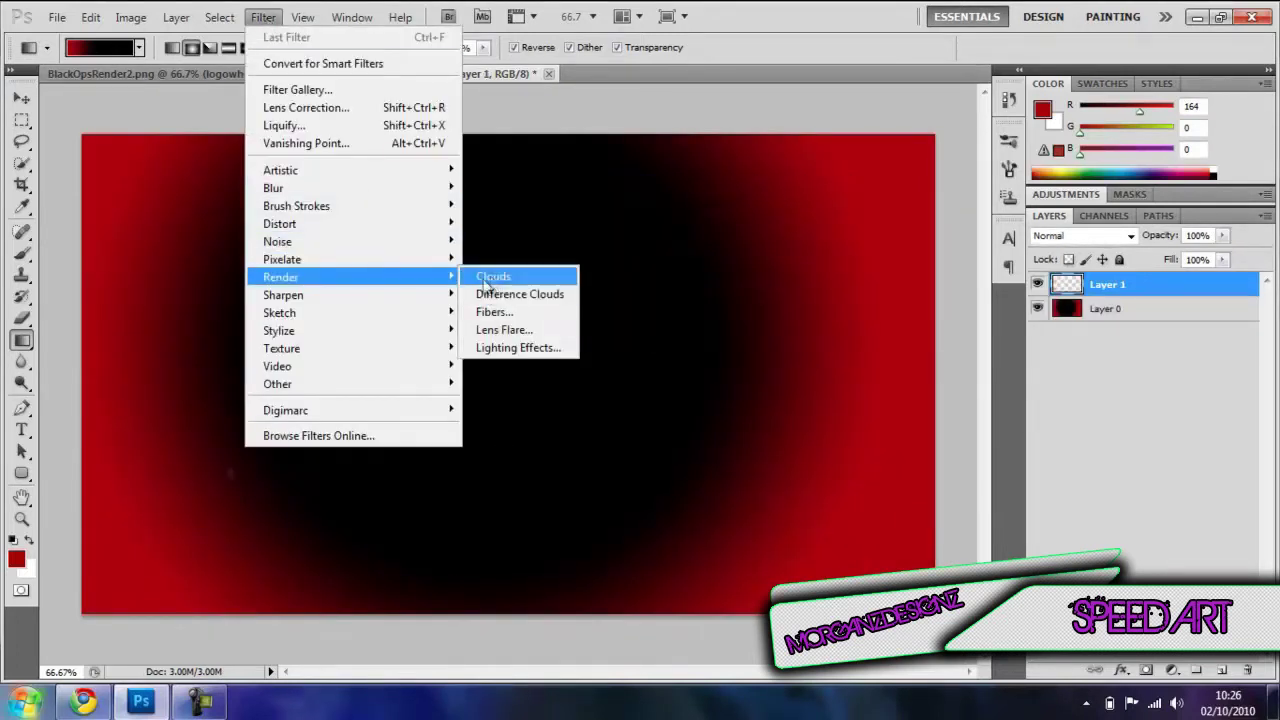
pyautogui.click(492, 277)
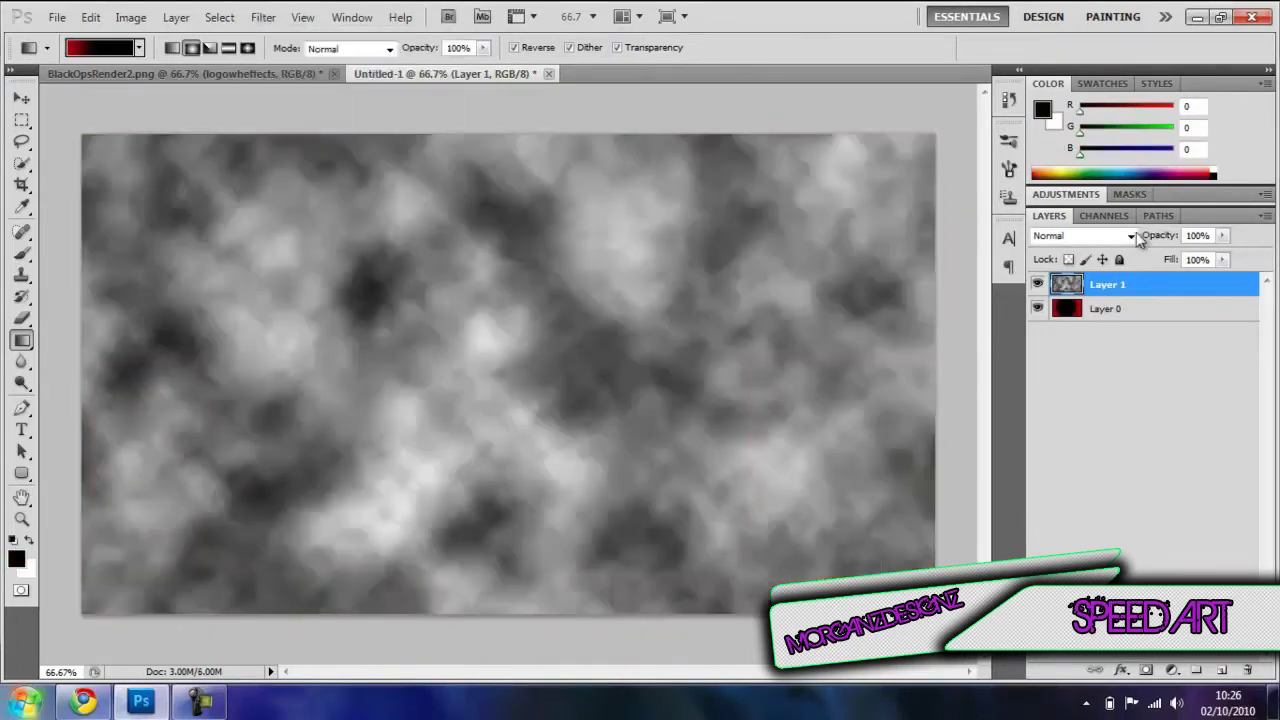
# Step: Change the clouds layer's blend mode so its texture mixes into the red gradient, and compare the result by toggling its visibility
pyautogui.click(1131, 236)
pyautogui.click(1085, 263)
pyautogui.click(1131, 236)
pyautogui.click(1085, 231)
pyautogui.click(21, 98)
pyautogui.click(1038, 284)
pyautogui.click(1038, 284)
pyautogui.click(1085, 400)
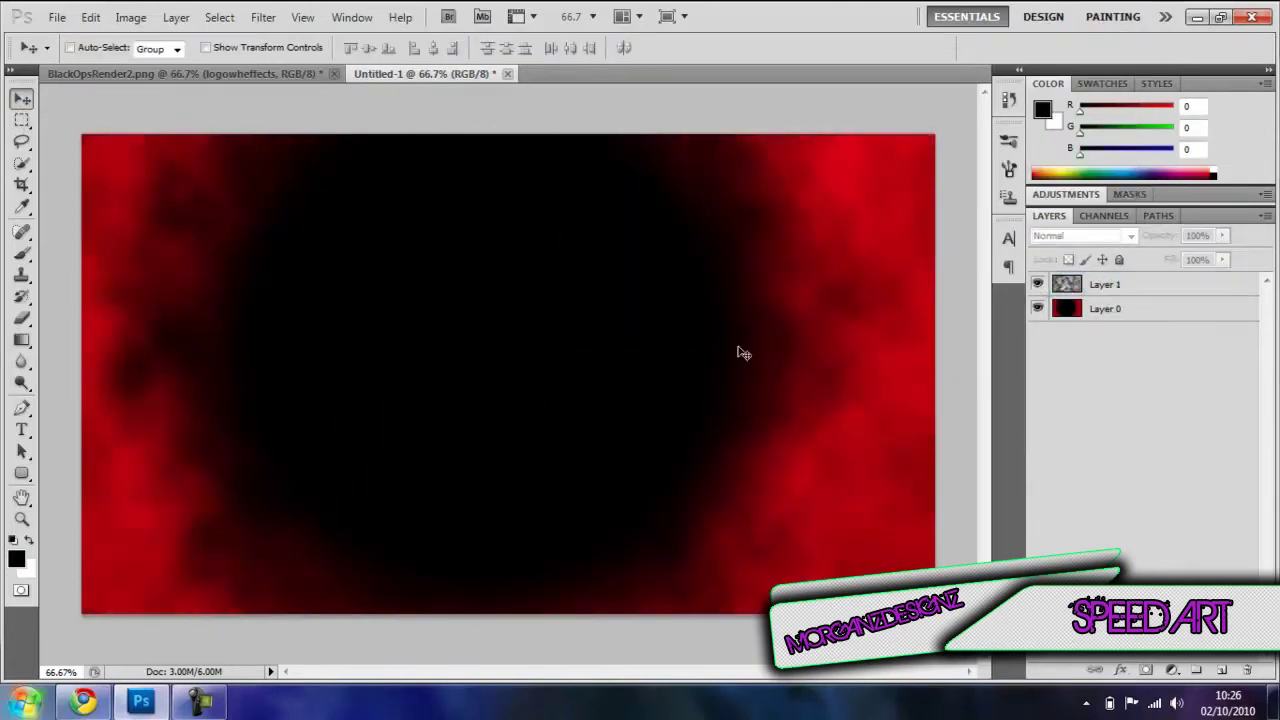
# Step: Copy the white Call of Duty Black Ops logo from BlackOpsRender2.png into the Untitled-1 document
pyautogui.moveTo(266, 77); pyautogui.dragTo(810, 232)
pyautogui.moveTo(606, 99); pyautogui.dragTo(334, 208)
pyautogui.moveTo(852, 16); pyautogui.dragTo(820, 74)
pyautogui.click(205, 77)
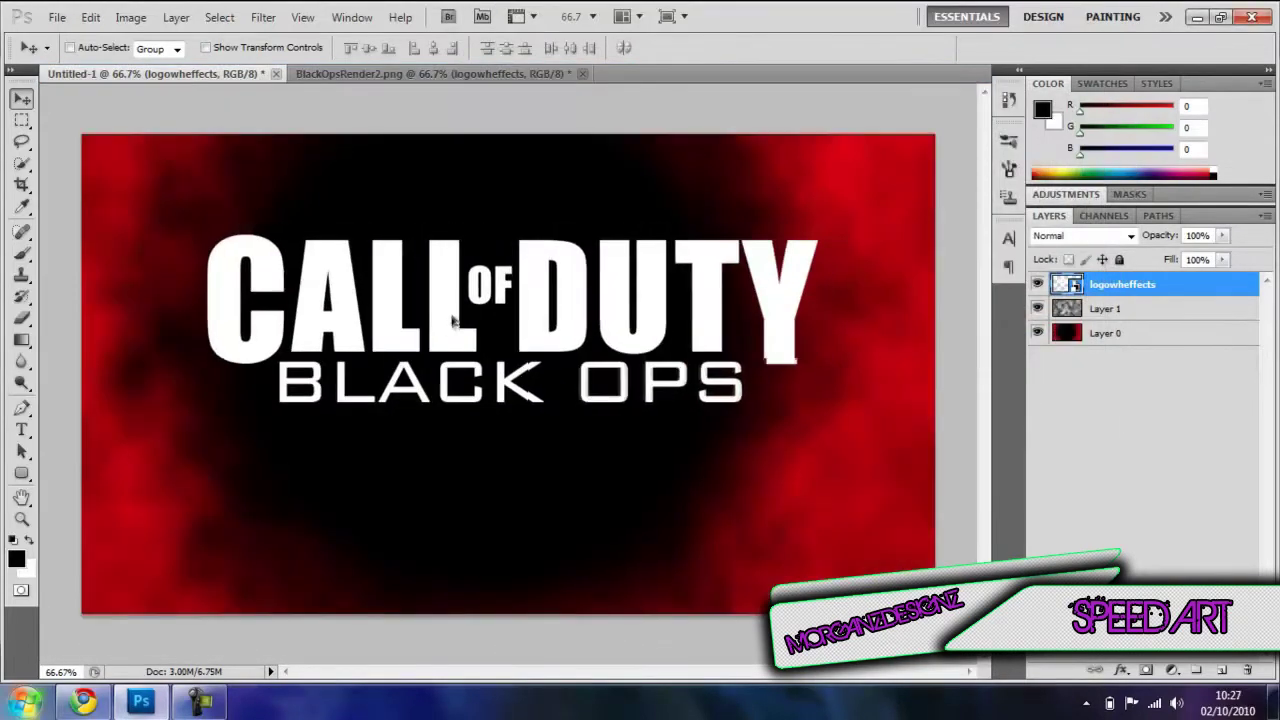
# Step: Scale the logo to about 49.5% and position it over the dark centre of the canvas
pyautogui.hotkey('ctrl', 't')
pyautogui.moveTo(201, 234); pyautogui.dragTo(219, 238)
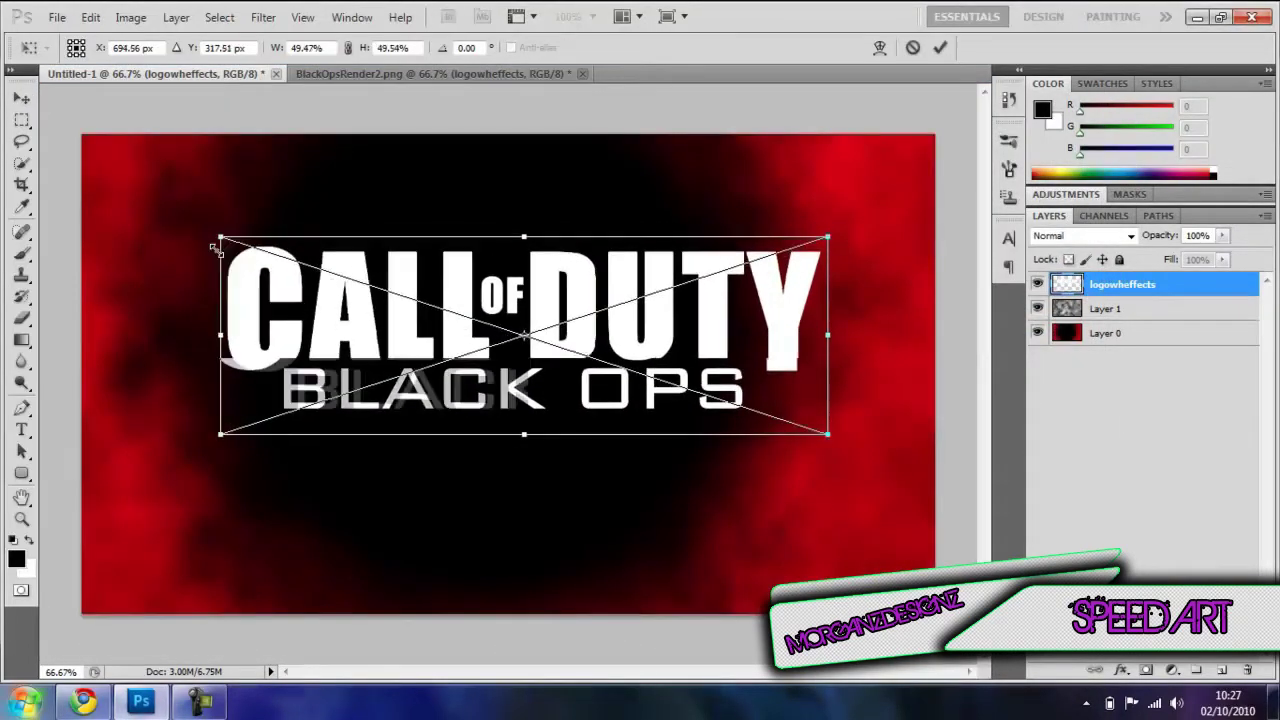
pyautogui.press('Return')
pyautogui.moveTo(501, 319); pyautogui.dragTo(485, 308)
pyautogui.moveTo(614, 330); pyautogui.dragTo(617, 338)
# Step: Copy the codblackops soldier render from BlackOpsRender2.png into the Untitled-1 document
pyautogui.click(433, 74)
pyautogui.click(1118, 308)
pyautogui.moveTo(527, 74); pyautogui.dragTo(920, 30)
pyautogui.moveTo(1003, 34); pyautogui.dragTo(587, 78)
pyautogui.click(230, 74)
# Step: Place the codblackops soldier in the upper-right part of the artwork and set its blend mode to Overlay
pyautogui.moveTo(652, 298); pyautogui.dragTo(762, 186)
pyautogui.moveTo(914, 187); pyautogui.dragTo(788, 208)
pyautogui.click(1131, 236)
pyautogui.click(1075, 455)
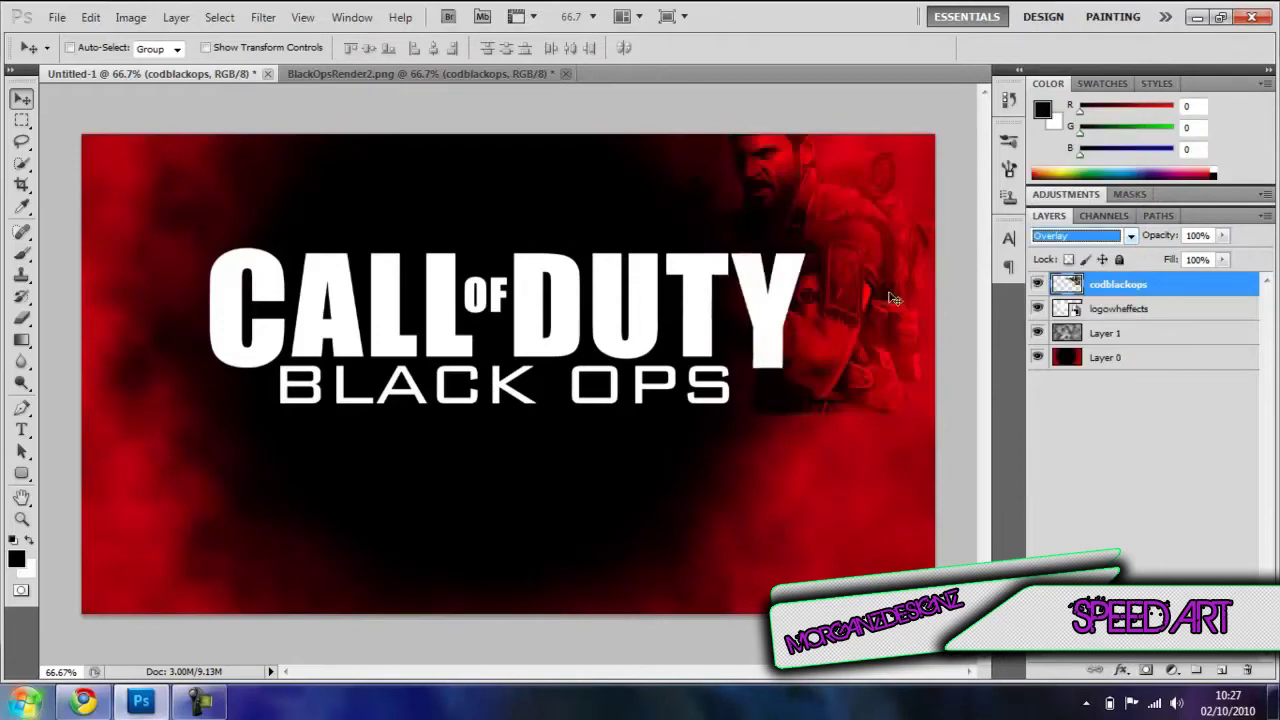
# Step: Free-transform the codblackops soldier larger and fit it against the right edge of the canvas beside the logo
pyautogui.moveTo(866, 292); pyautogui.dragTo(903, 292)
pyautogui.hotkey('ctrl', 't')
pyautogui.moveTo(493, 413); pyautogui.dragTo(522, 345)
pyautogui.moveTo(724, 372); pyautogui.dragTo(737, 423)
pyautogui.press('Return')
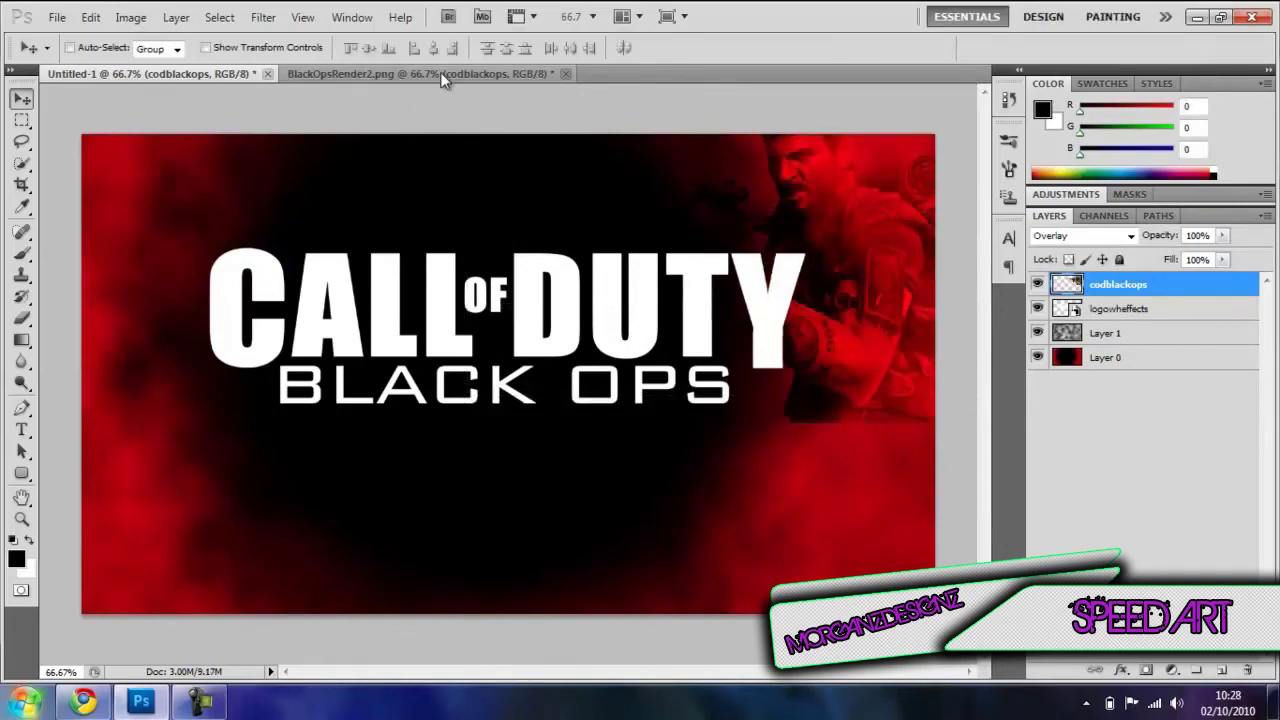
# Step: Copy the second soldier render from BlackOpsRender2.png into the Untitled-1 document
pyautogui.click(441, 75)
pyautogui.click(1115, 332)
pyautogui.moveTo(460, 74); pyautogui.dragTo(860, 14)
pyautogui.moveTo(750, 200); pyautogui.dragTo(195, 345)
pyautogui.moveTo(845, 13); pyautogui.dragTo(500, 74)
pyautogui.click(172, 75)
# Step: Place the second soldier in the upper-left part of the artwork and set its blend mode to Overlay
pyautogui.moveTo(193, 320); pyautogui.dragTo(151, 229)
pyautogui.click(1131, 236)
pyautogui.click(1075, 445)
# Step: Resize the second soldier with Free Transform and fit it against the left edge of the canvas
pyautogui.hotkey('ctrl', 't')
pyautogui.moveTo(392, 425); pyautogui.dragTo(418, 469)
pyautogui.press('Return')
pyautogui.moveTo(140, 297); pyautogui.dragTo(129, 288)
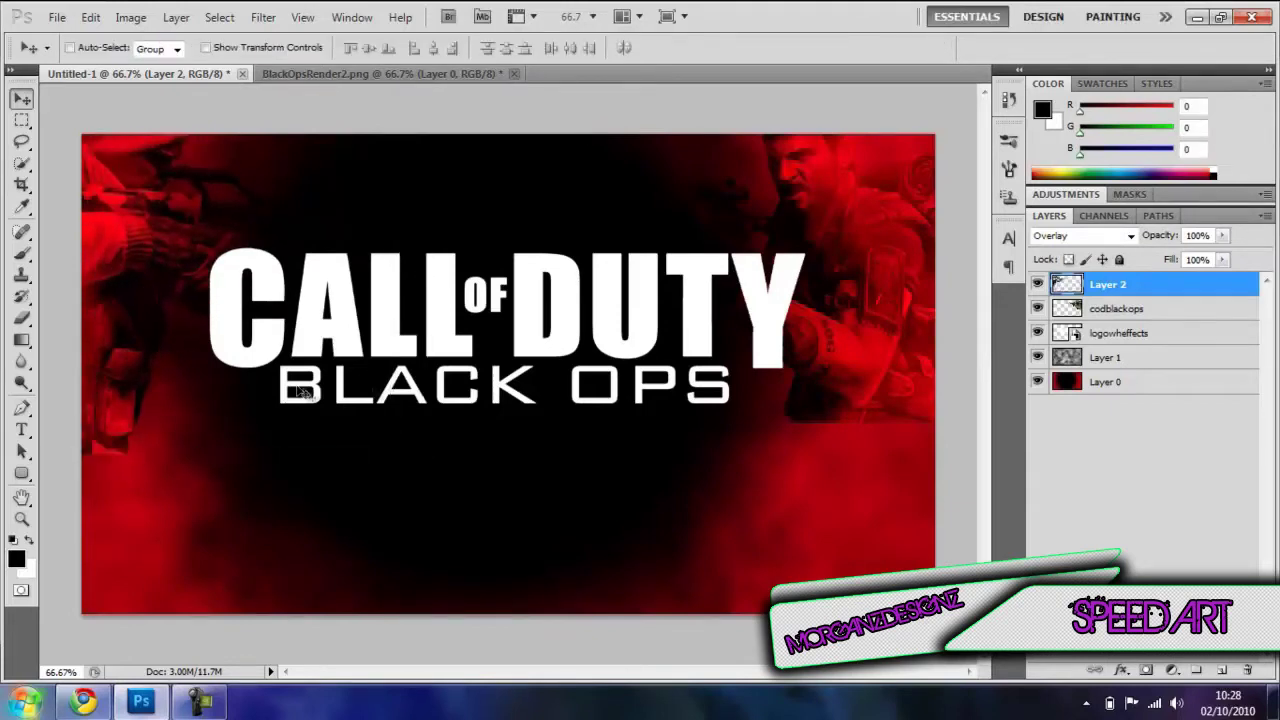
pyautogui.moveTo(211, 298); pyautogui.dragTo(131, 266)
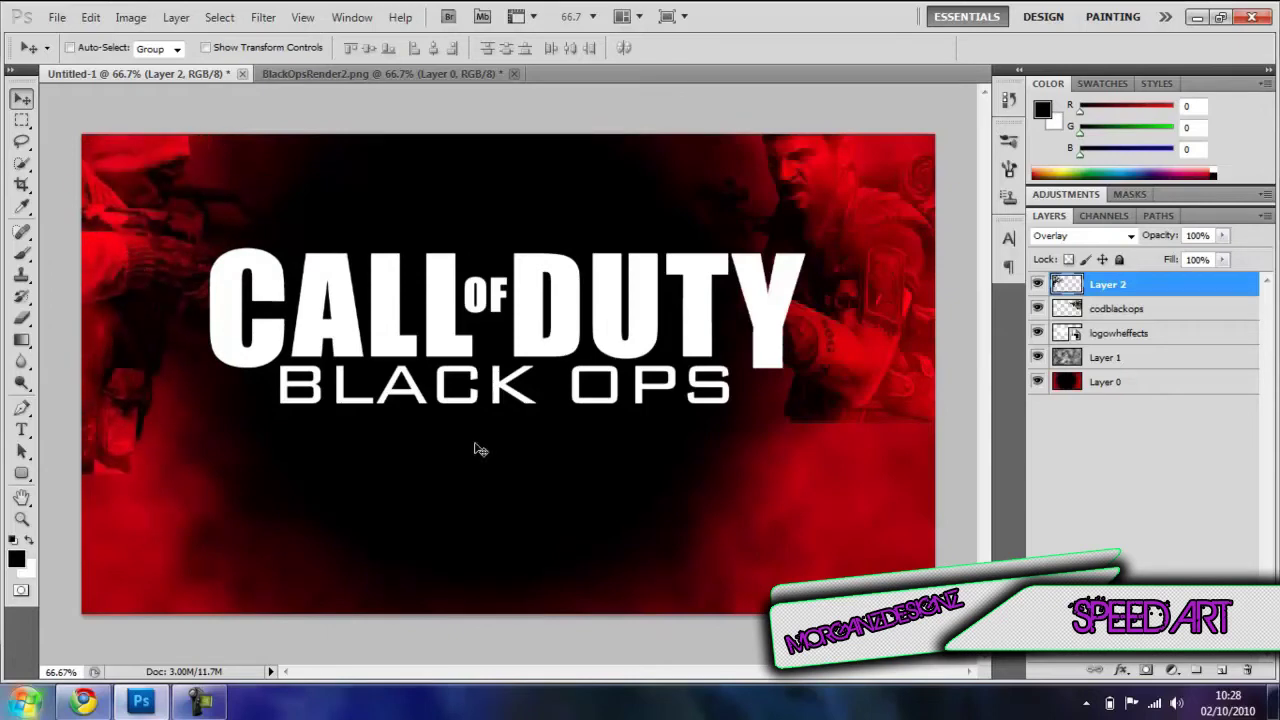
# Step: Add an Outer Glow effect to the logowheffects layer and colour the glow red
pyautogui.click(1120, 333)
pyautogui.click(1121, 670)
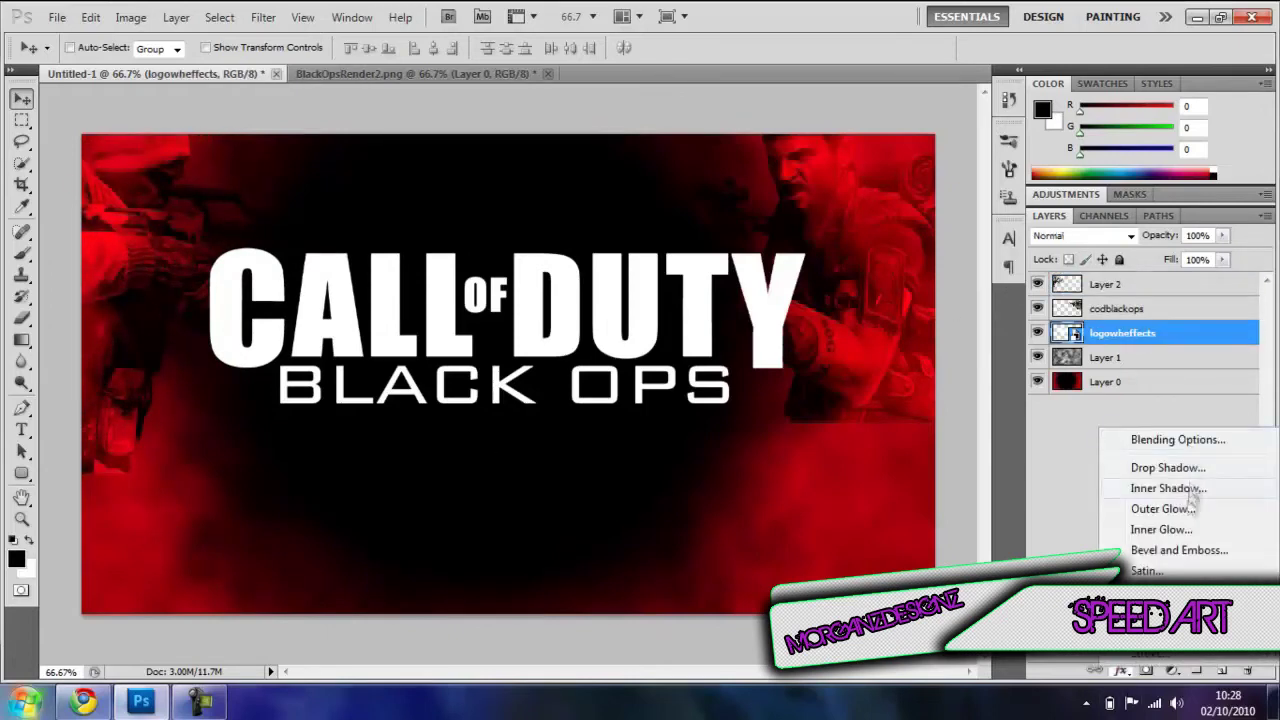
pyautogui.click(1150, 510)
pyautogui.click(580, 219)
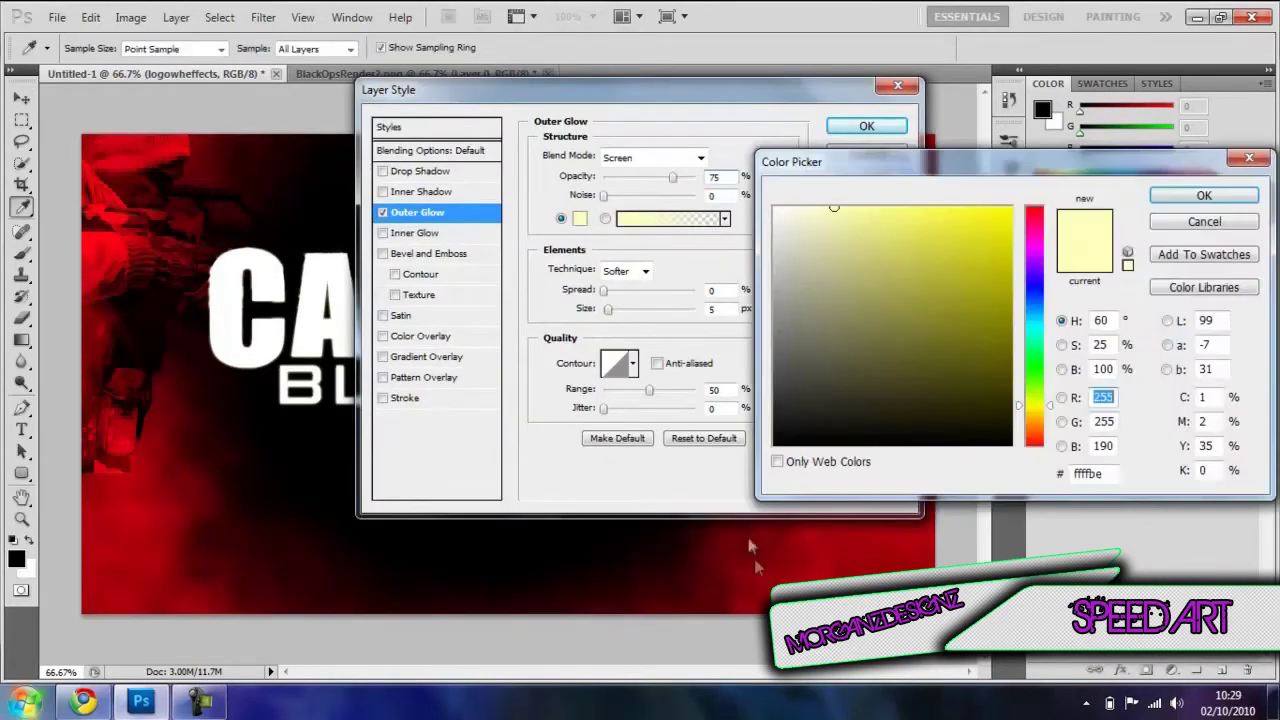
pyautogui.click(1012, 331)
pyautogui.click(1034, 208)
pyautogui.click(1006, 245)
pyautogui.click(1204, 194)
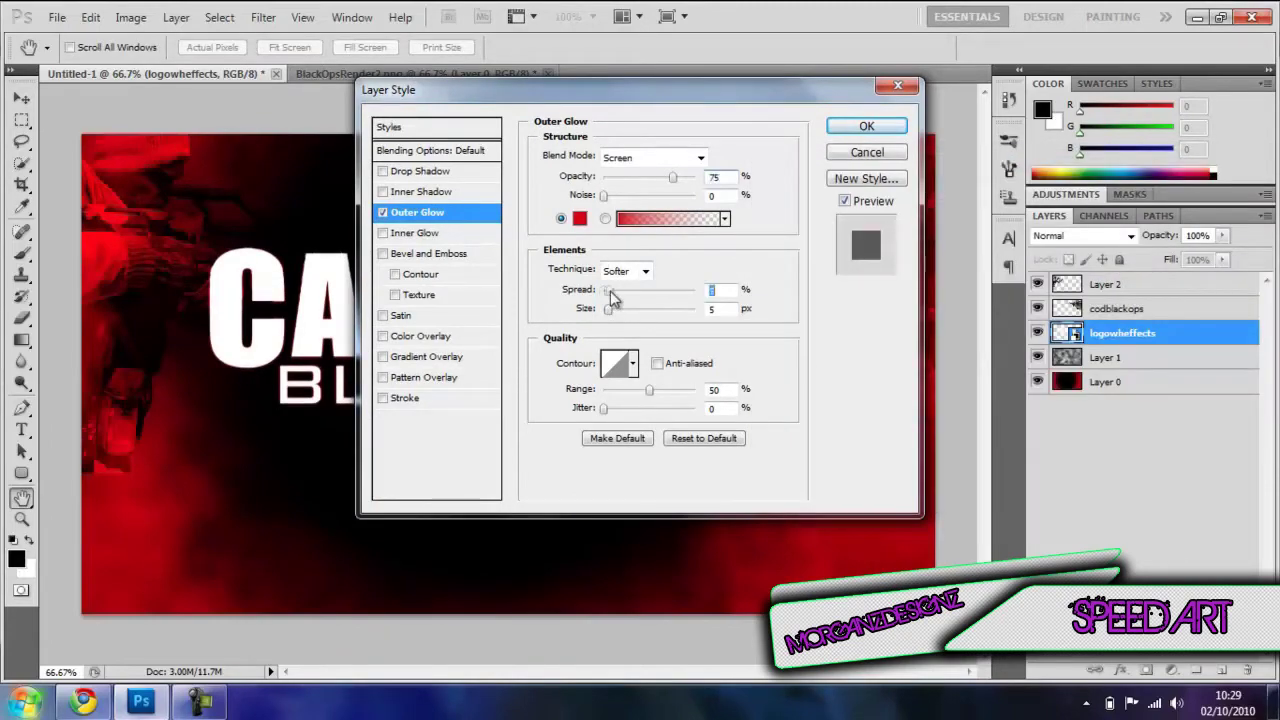
# Step: Set the logo's outer glow to 7% spread and 13 px size, apply it, and collapse the effects list
pyautogui.moveTo(734, 88); pyautogui.dragTo(717, 186)
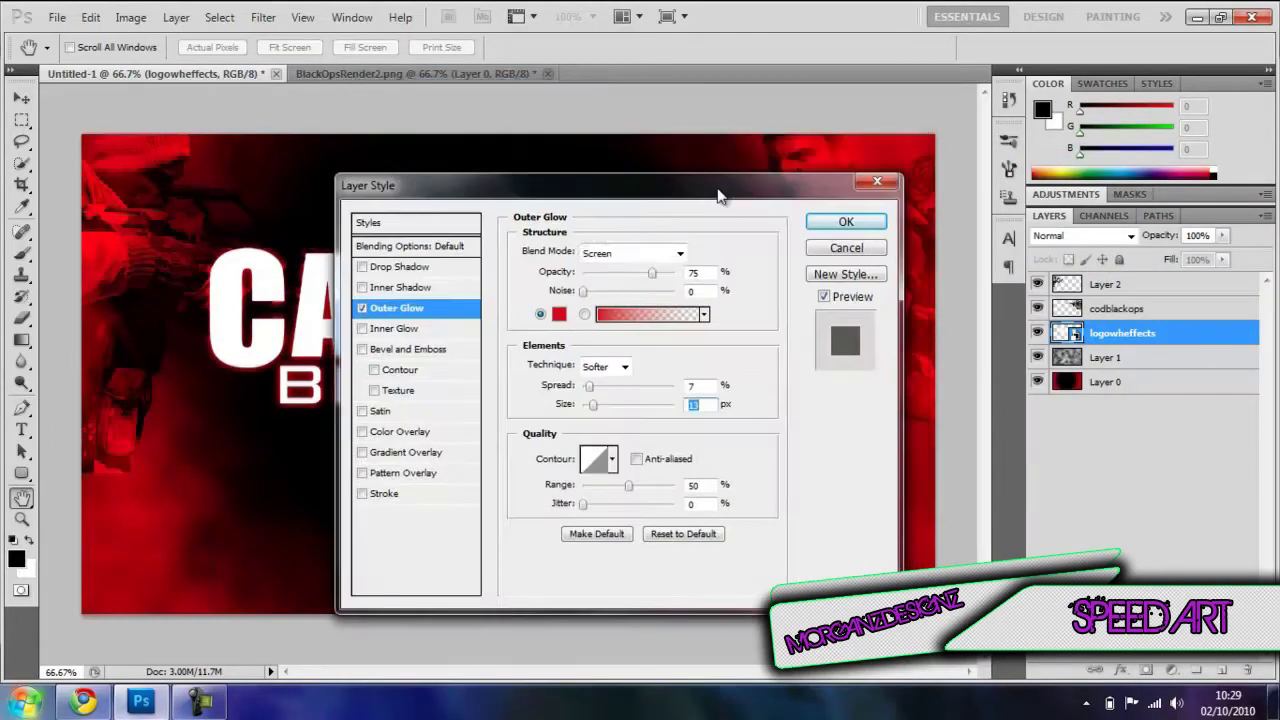
pyautogui.click(846, 220)
pyautogui.click(1252, 334)
# Step: Add a new layer at the top of the layer stack and fill it with black
pyautogui.click(1129, 500)
pyautogui.click(1090, 358)
pyautogui.click(1130, 510)
pyautogui.hotkey('ctrl', 'shift', 'n')
pyautogui.press('Return')
pyautogui.click(263, 17)
pyautogui.moveTo(281, 277)
pyautogui.click(563, 160)
pyautogui.click(22, 340)
pyautogui.click(80, 356)
pyautogui.click(375, 248)
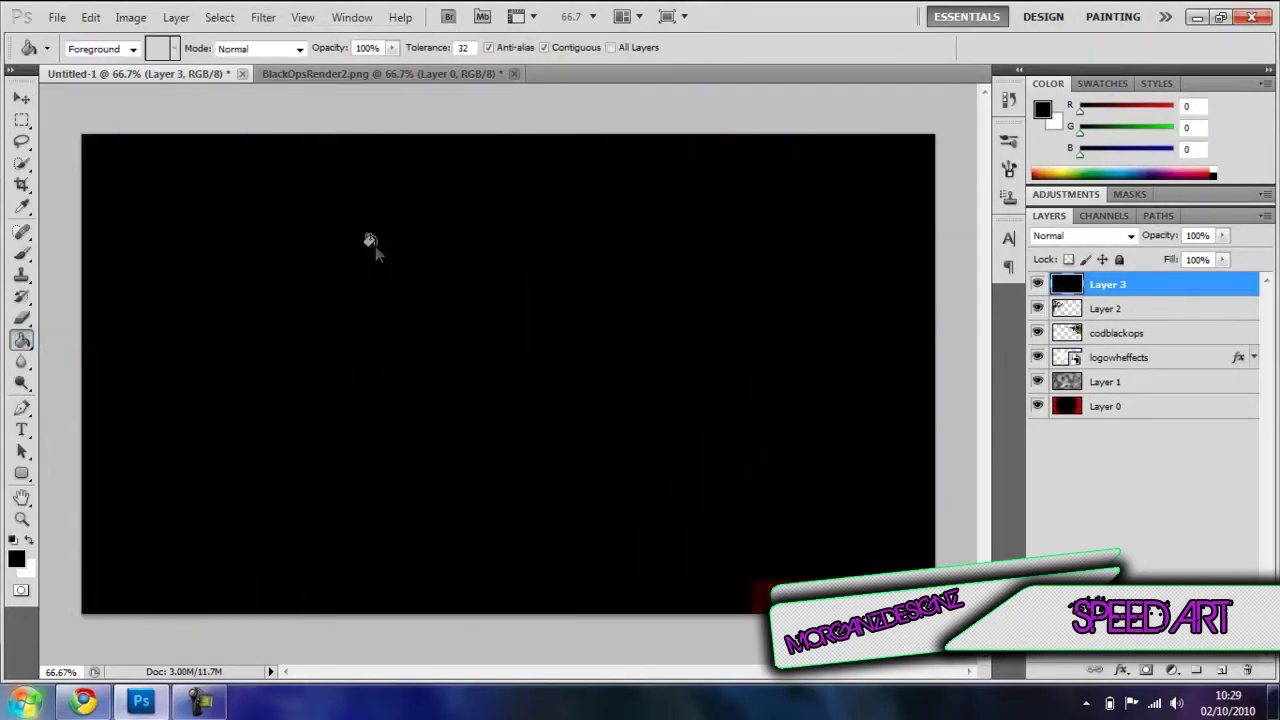
# Step: Render a 105mm Prime lens flare at 105% brightness near the bottom centre of the black layer
pyautogui.click(263, 17)
pyautogui.moveTo(281, 277)
pyautogui.click(500, 331)
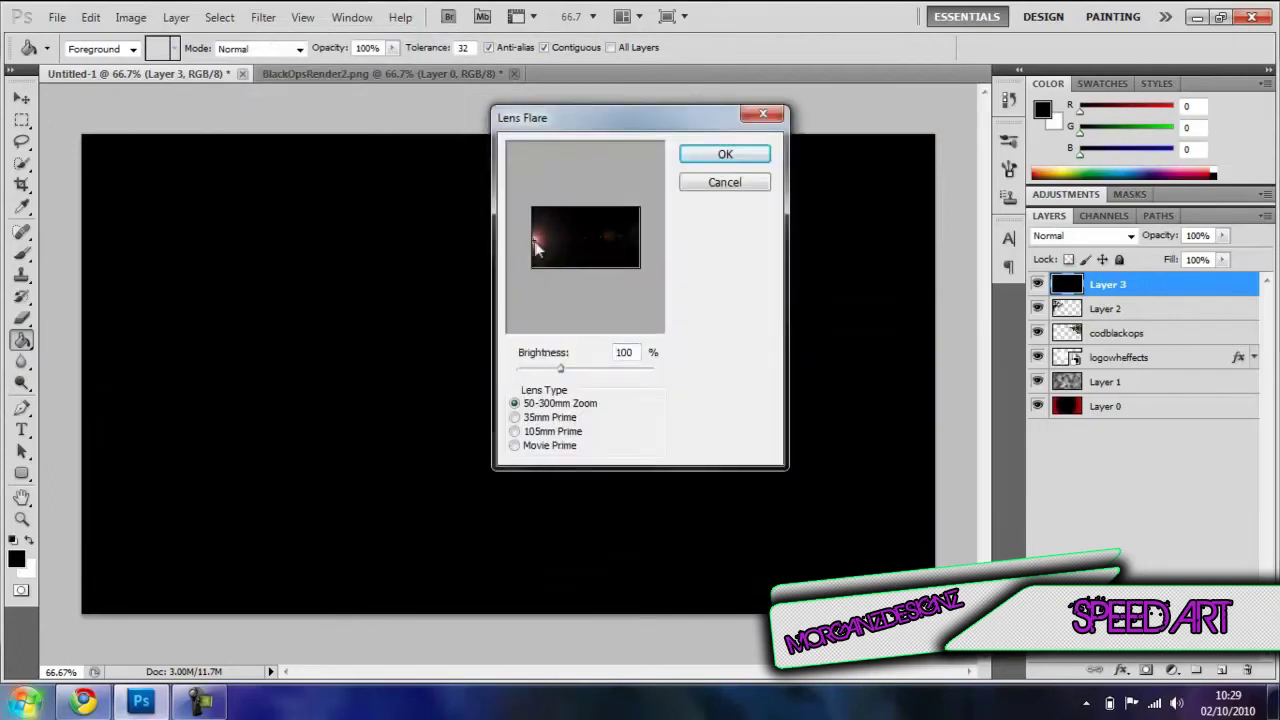
pyautogui.click(515, 431)
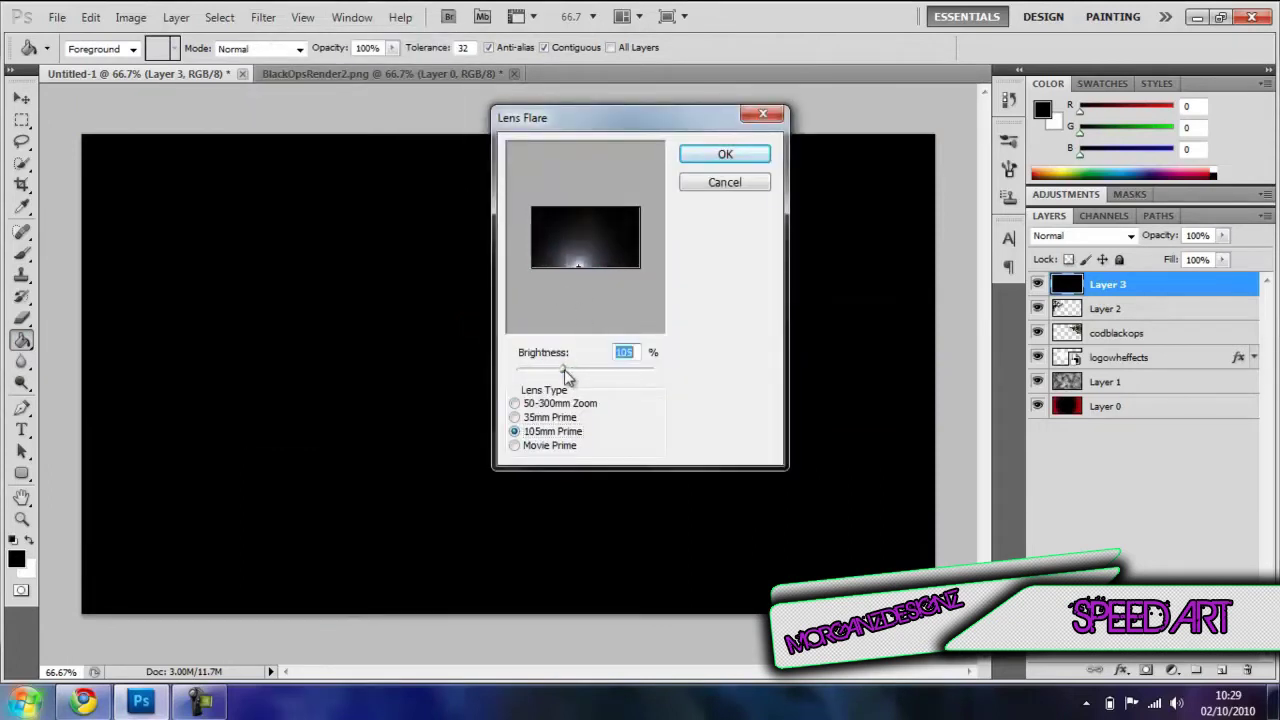
pyautogui.press('Return')
# Step: Try several blend modes on the lens flare layer, including Soft Light, to mix the flare with the artwork
pyautogui.click(1132, 236)
pyautogui.click(1180, 553)
pyautogui.click(1132, 236)
pyautogui.click(1120, 288)
pyautogui.click(1132, 236)
pyautogui.click(1135, 243)
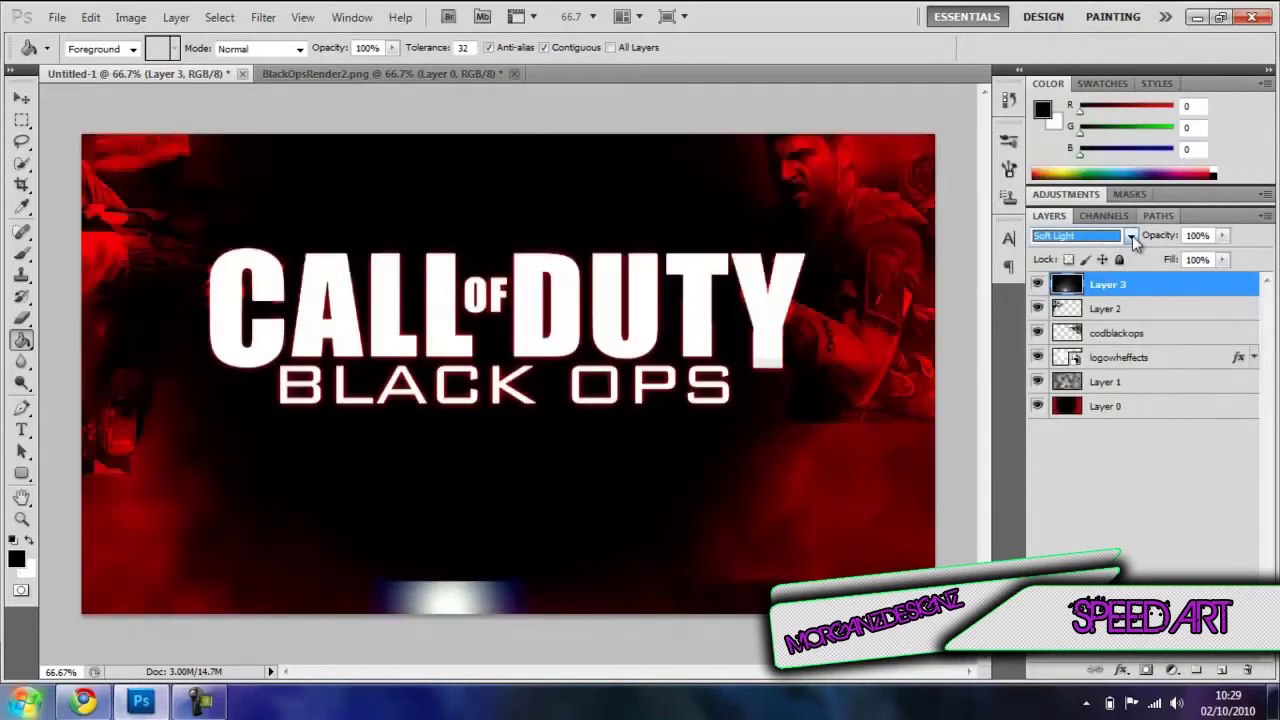
pyautogui.click(1132, 236)
pyautogui.click(1080, 462)
pyautogui.click(1132, 236)
pyautogui.click(1100, 160)
pyautogui.click(1170, 468)
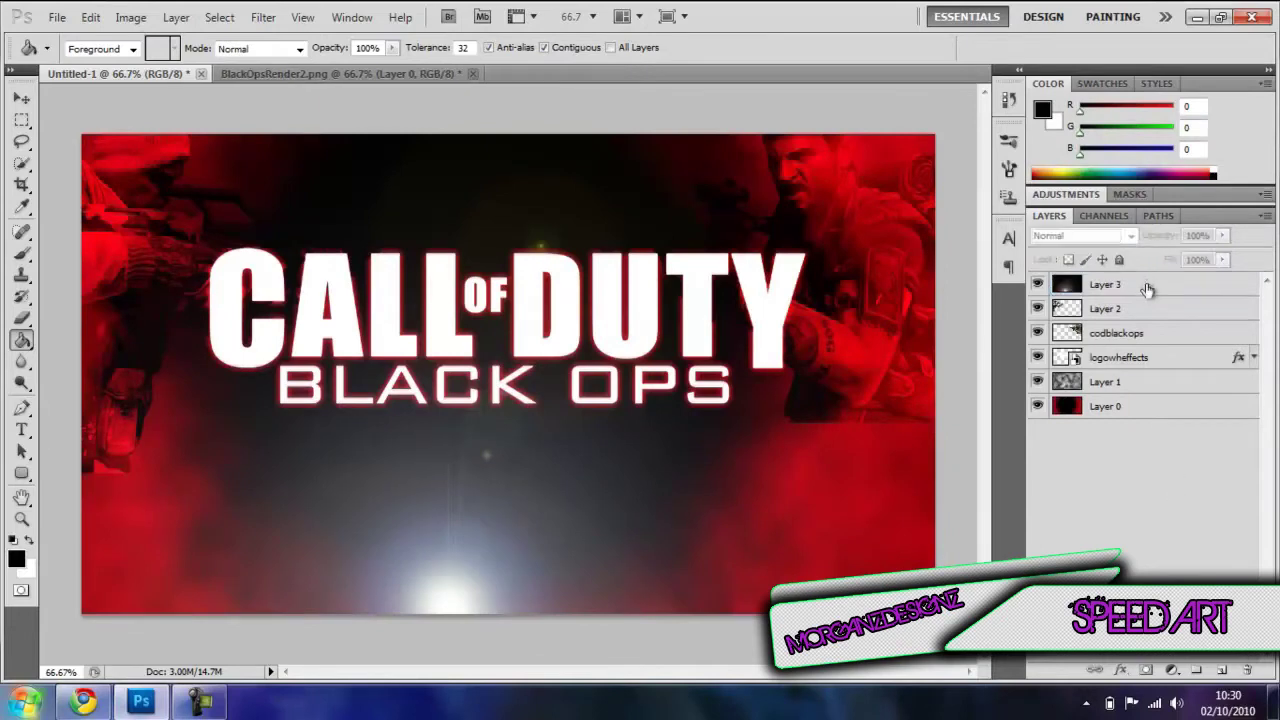
# Step: Delete the lens flare layer
pyautogui.click(1148, 287)
pyautogui.press('Delete')
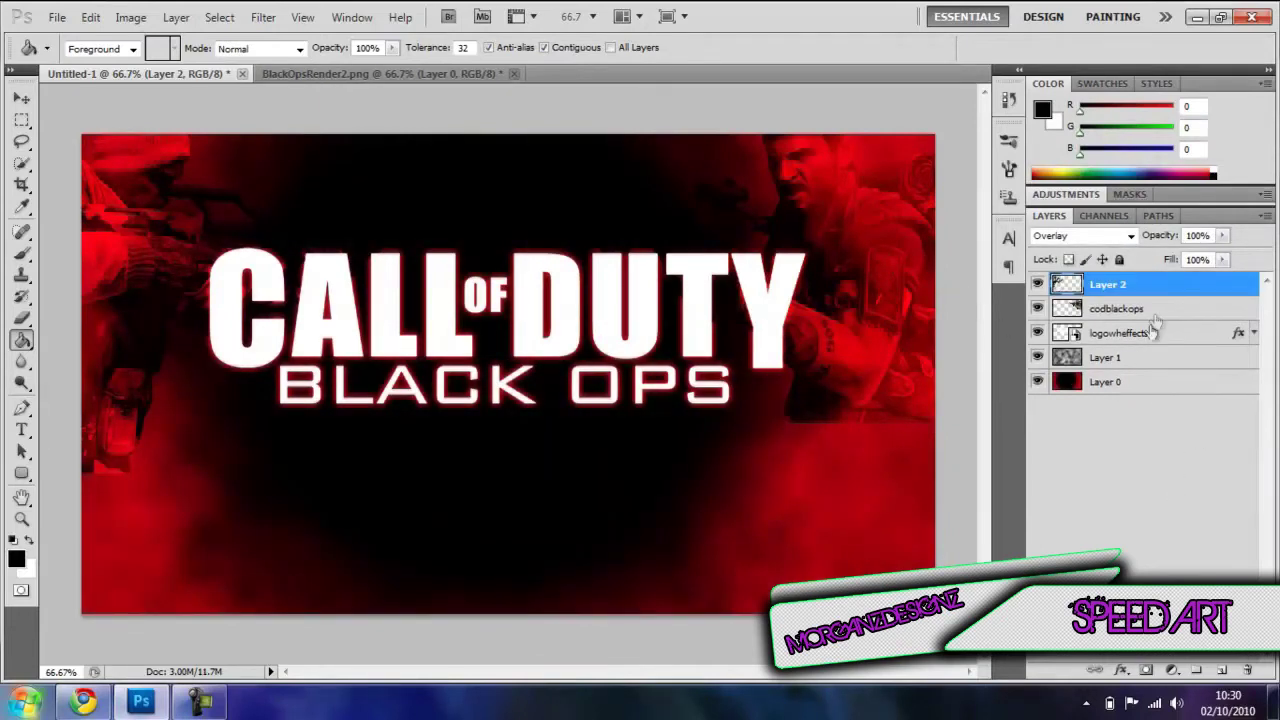
pyautogui.click(1117, 308)
pyautogui.click(595, 195)
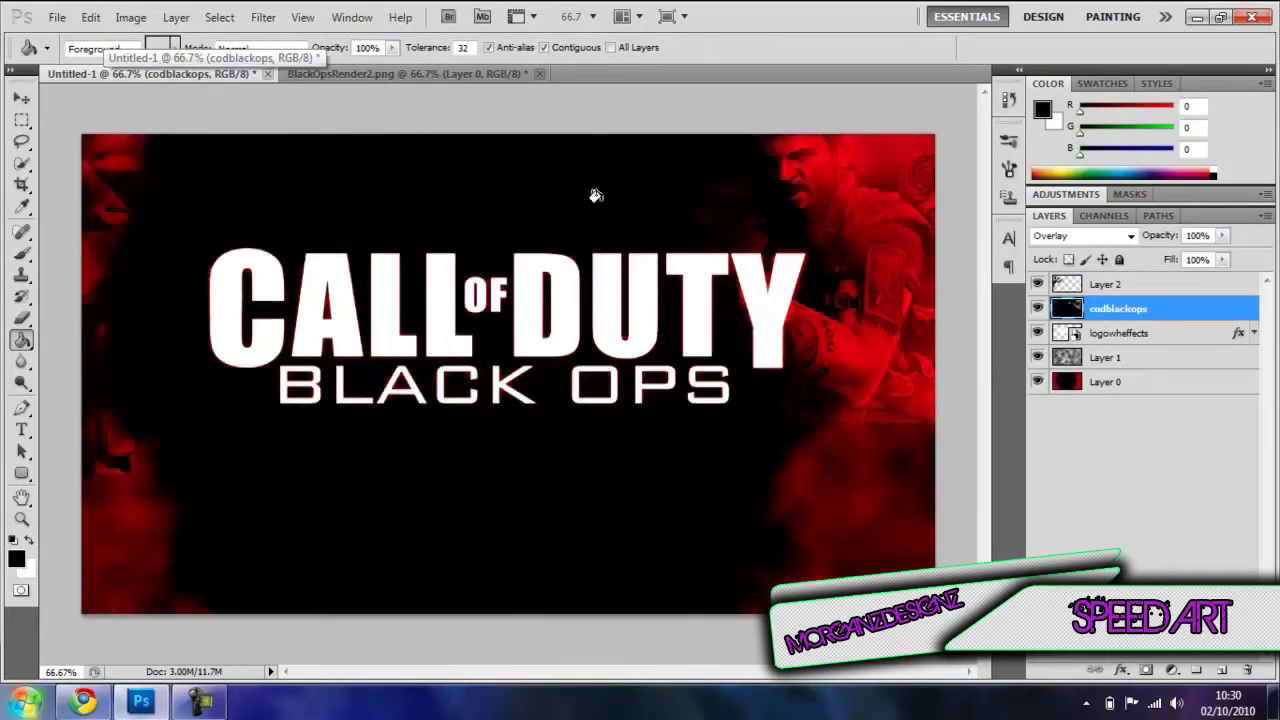
pyautogui.hotkey('ctrl', 'z')
# Step: Nudge the soldier renders on both sides of the logo into slightly better positions
pyautogui.click(22, 98)
pyautogui.moveTo(880, 217); pyautogui.dragTo(846, 211)
pyautogui.click(1135, 308)
pyautogui.moveTo(870, 286); pyautogui.dragTo(889, 287)
# Step: Erase the hard lower edge of the codblackops soldier with an 82 px eraser
pyautogui.press('e')
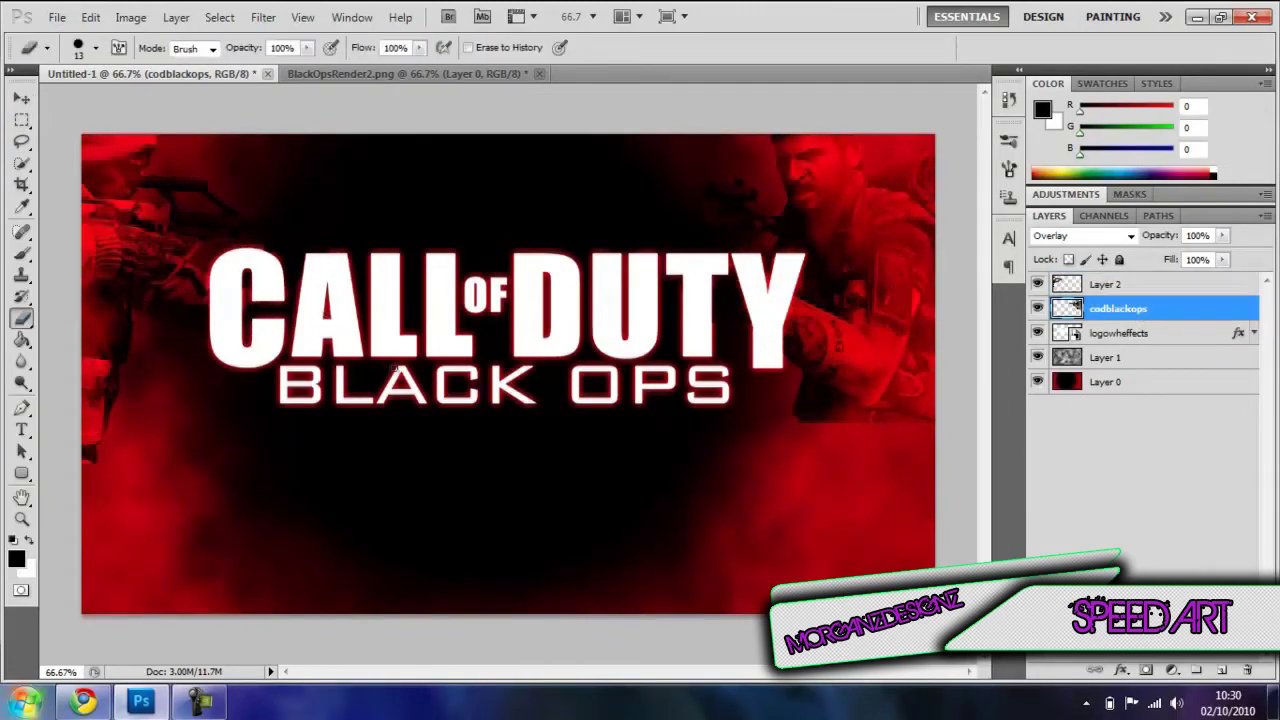
pyautogui.click(95, 51)
pyautogui.moveTo(67, 102); pyautogui.dragTo(107, 103)
pyautogui.press('Return')
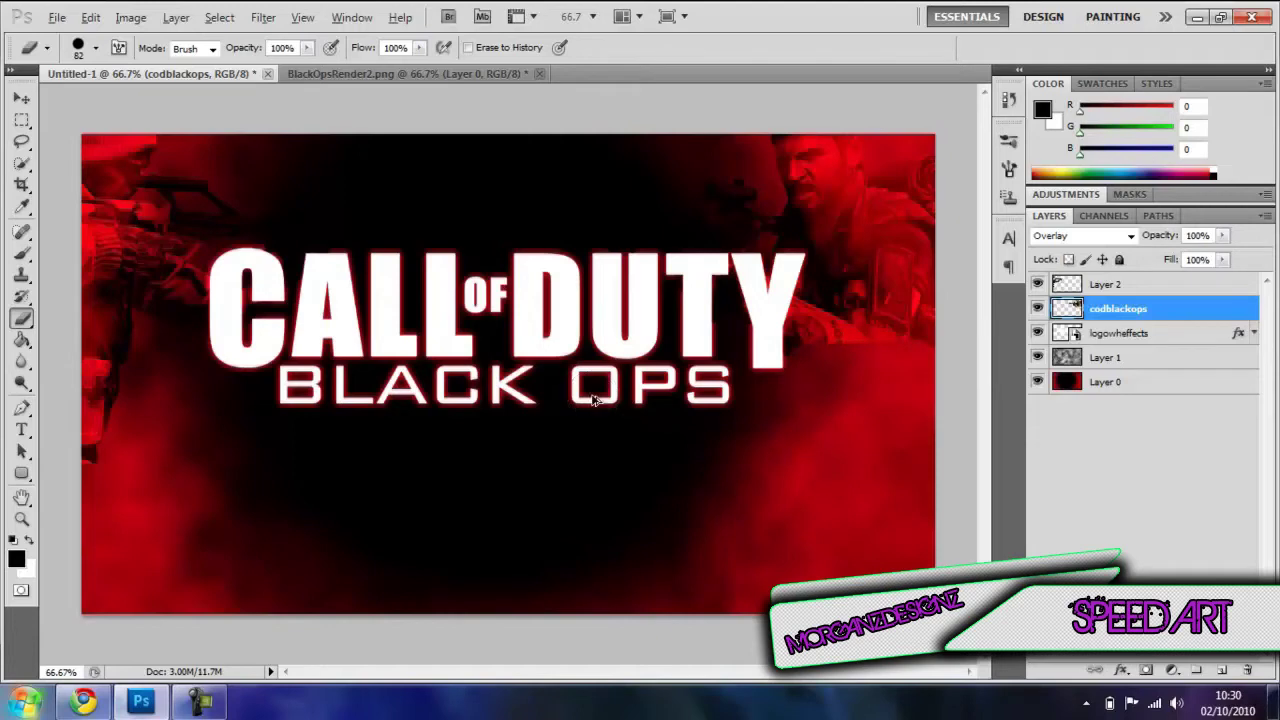
pyautogui.moveTo(905, 375); pyautogui.dragTo(790, 408)
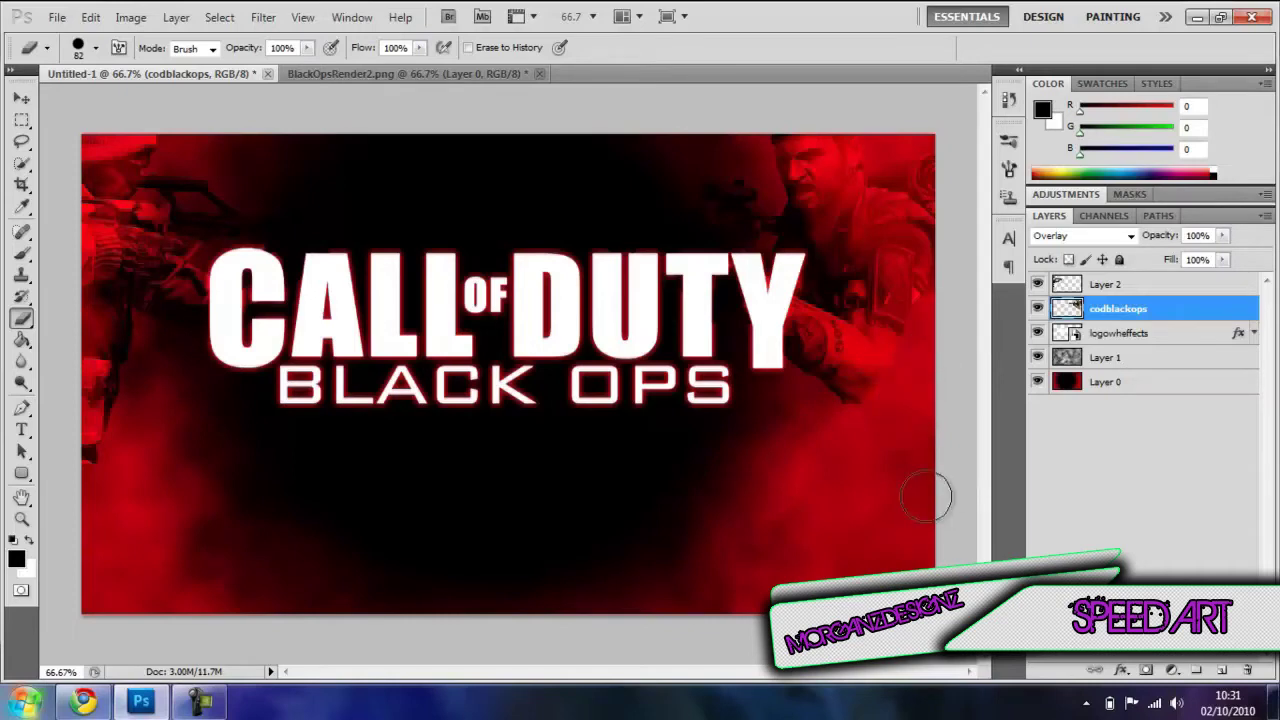
pyautogui.press('z')
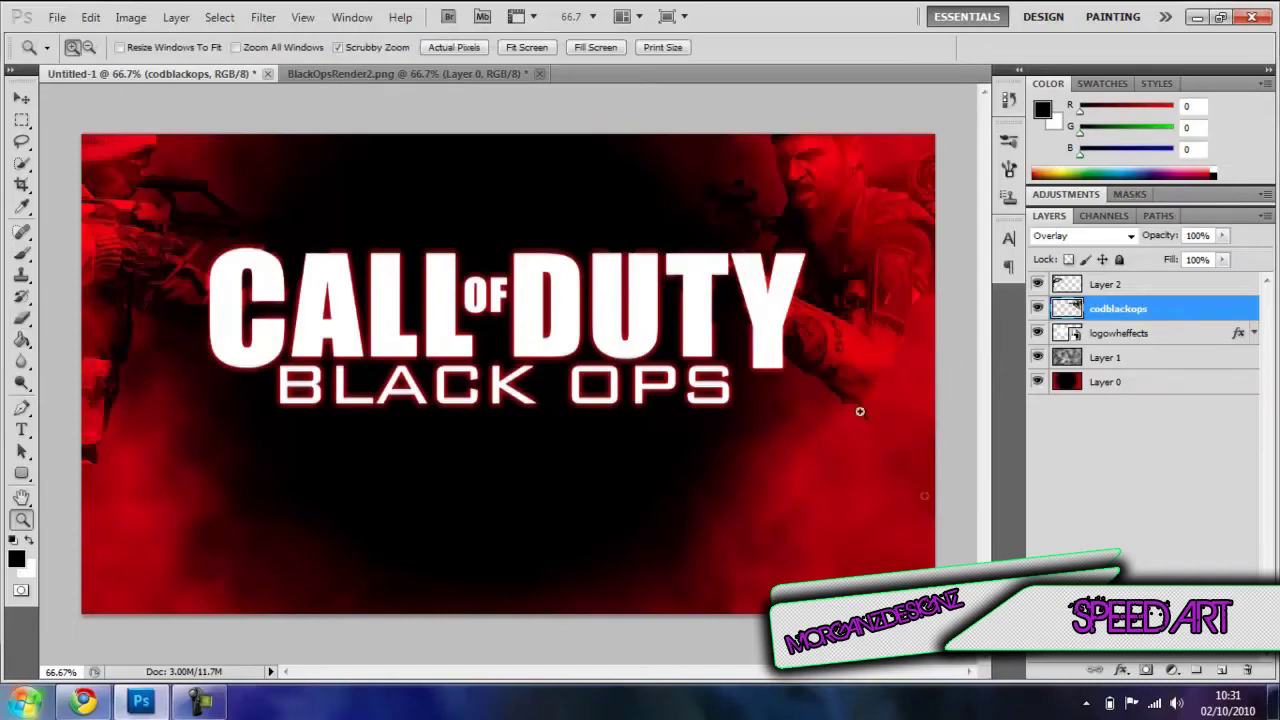
pyautogui.click(33, 94)
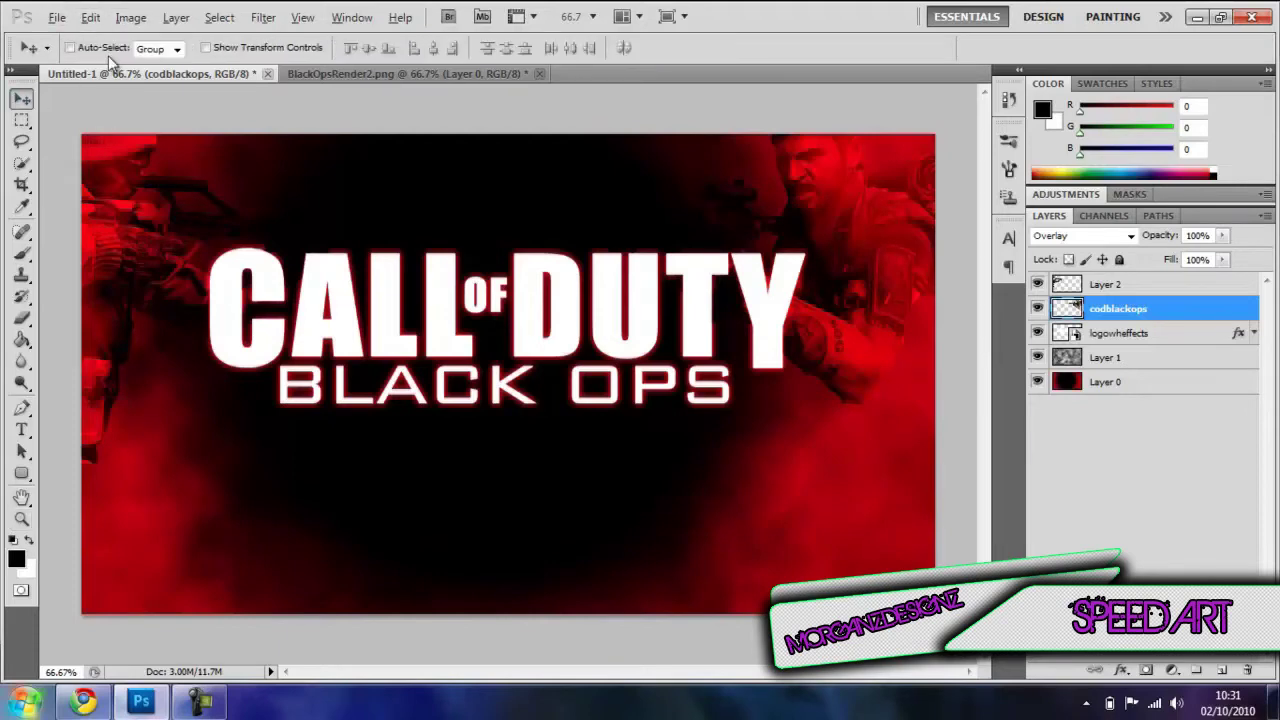
# Step: Step back through the recent eraser edits on the codblackops soldier
pyautogui.click(90, 17)
pyautogui.click(137, 68)
pyautogui.click(98, 20)
pyautogui.click(138, 71)
pyautogui.hotkey('ctrl', 'e')
# Step: Copy a fresh codblackops soldier from BlackOpsRender2.png into the Untitled-1 document
pyautogui.moveTo(340, 73); pyautogui.dragTo(440, 75)
pyautogui.click(1114, 308)
pyautogui.moveTo(530, 76); pyautogui.dragTo(893, 114)
pyautogui.moveTo(1170, 260); pyautogui.dragTo(560, 210)
pyautogui.moveTo(876, 118); pyautogui.dragTo(450, 75)
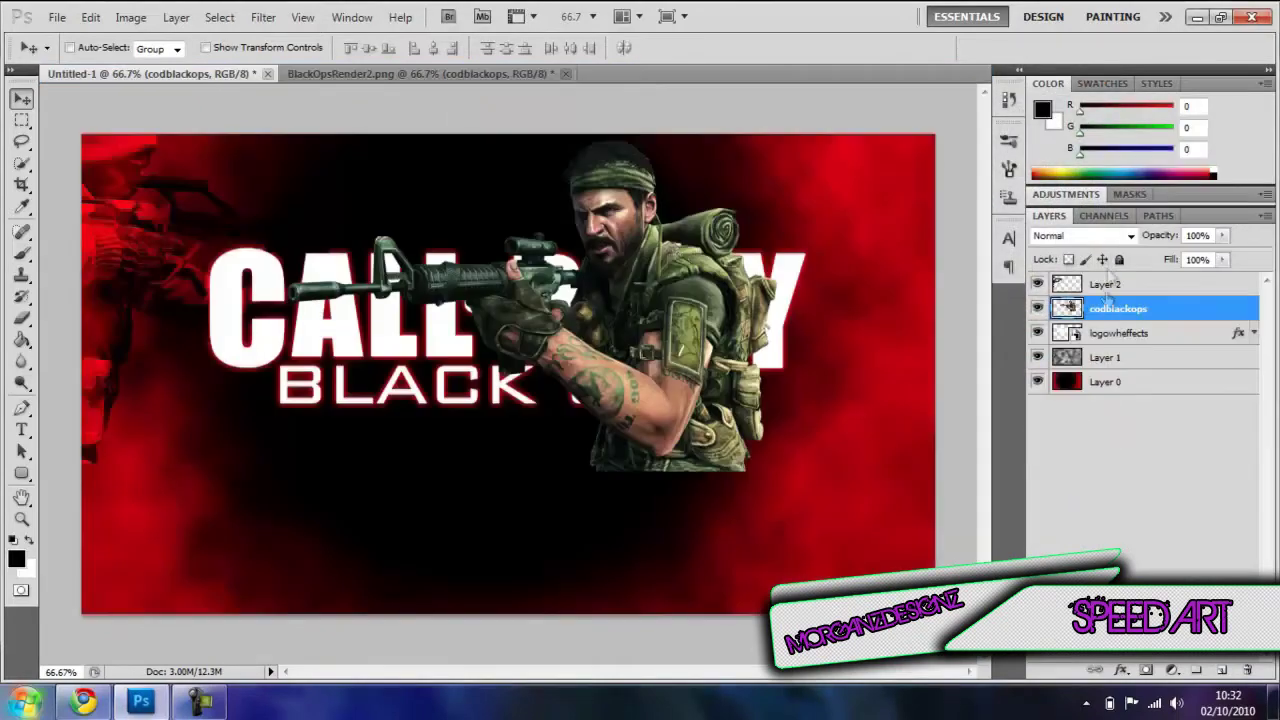
# Step: Set the fresh codblackops soldier to Overlay and move it against the upper-right edge of the canvas
pyautogui.click(1083, 235)
pyautogui.click(1100, 237)
pyautogui.moveTo(797, 380); pyautogui.dragTo(938, 338)
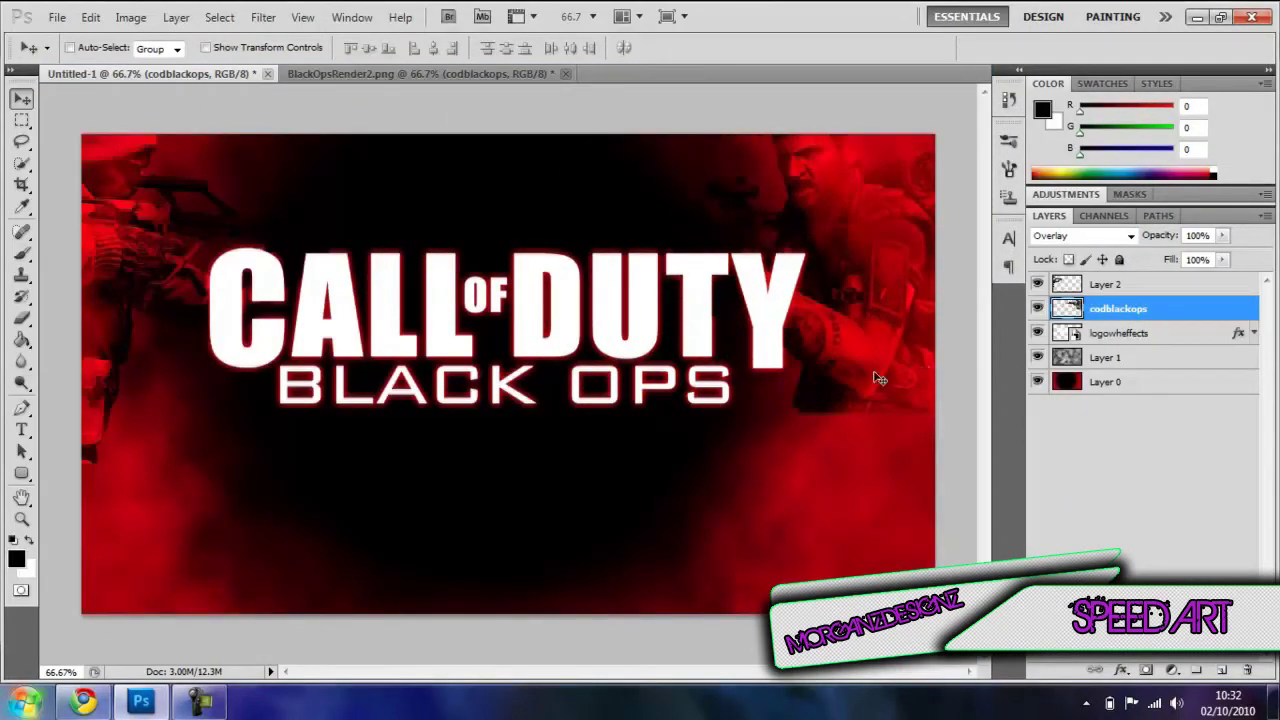
# Step: Add a new empty layer directly above the gradient background layer
pyautogui.click(1104, 381)
pyautogui.hotkey('ctrl', 'shift', 'n')
pyautogui.press('Return')
# Step: Hide the clouds, logo and soldier layers and draw a large elliptical selection around the dark centre of the gradient
pyautogui.click(22, 119)
pyautogui.click(105, 136)
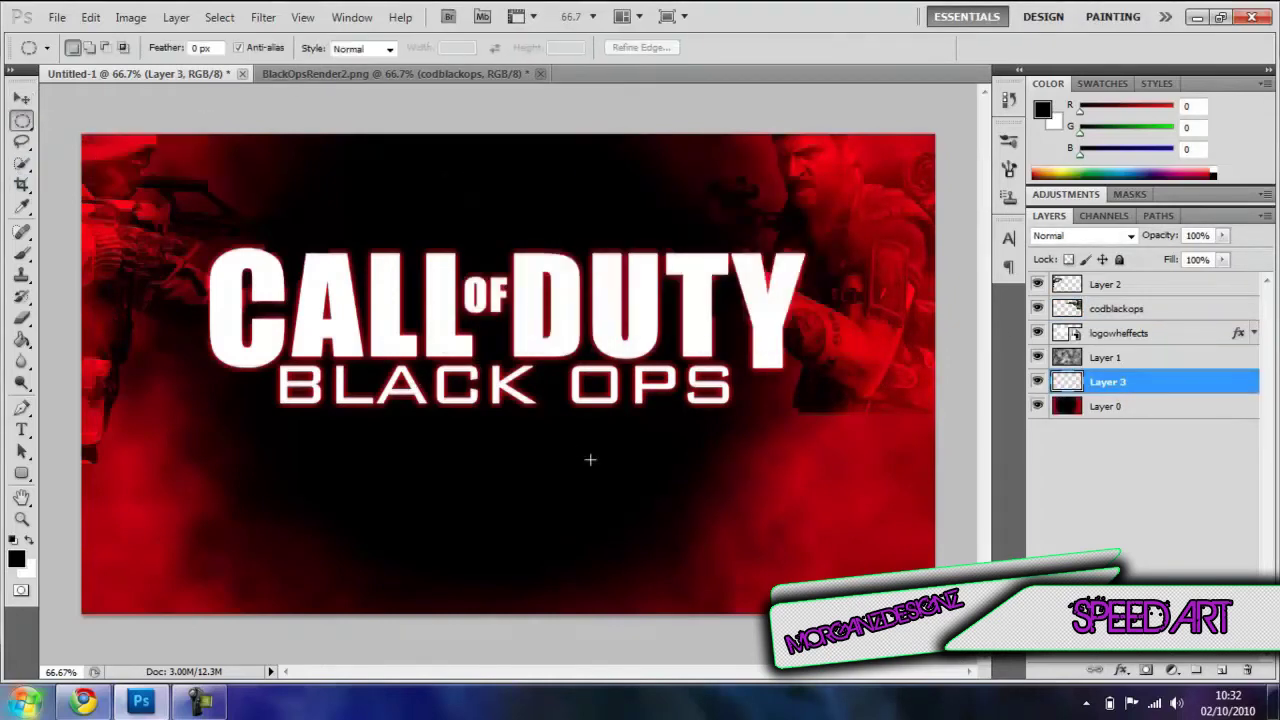
pyautogui.click(1037, 333)
pyautogui.click(1037, 308)
pyautogui.click(1037, 284)
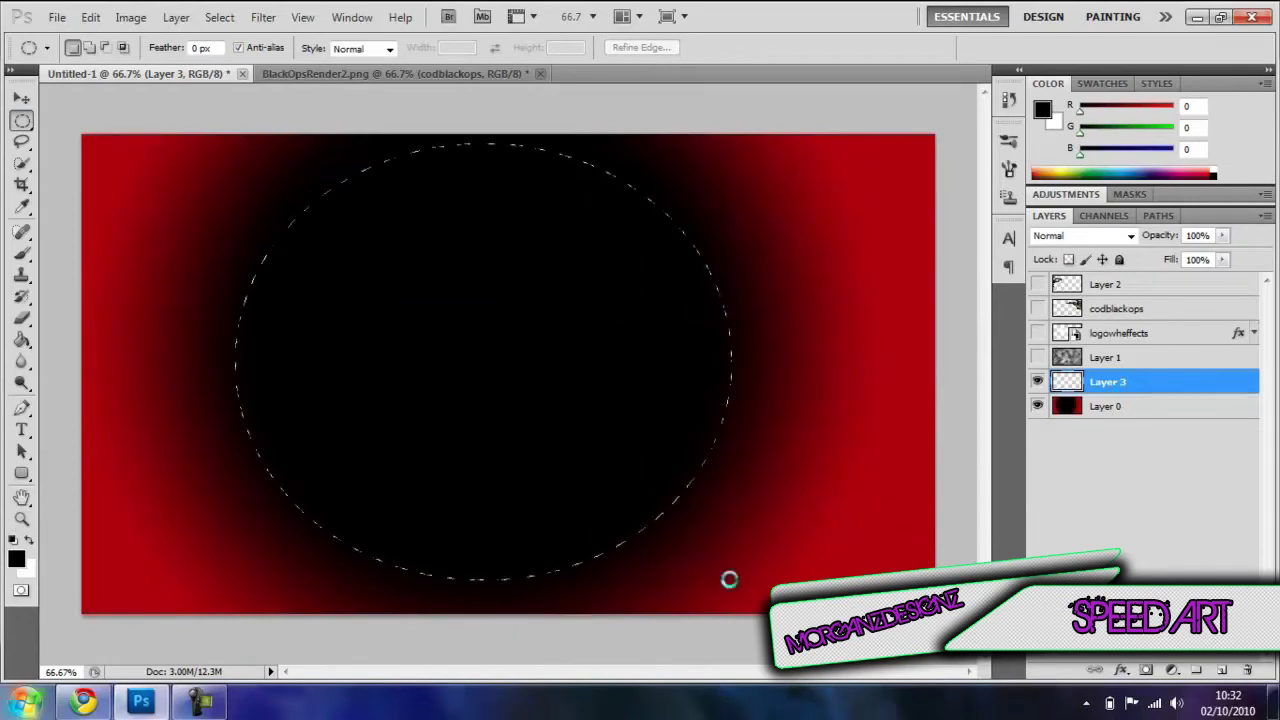
pyautogui.moveTo(557, 303); pyautogui.dragTo(563, 293)
pyautogui.click(263, 17)
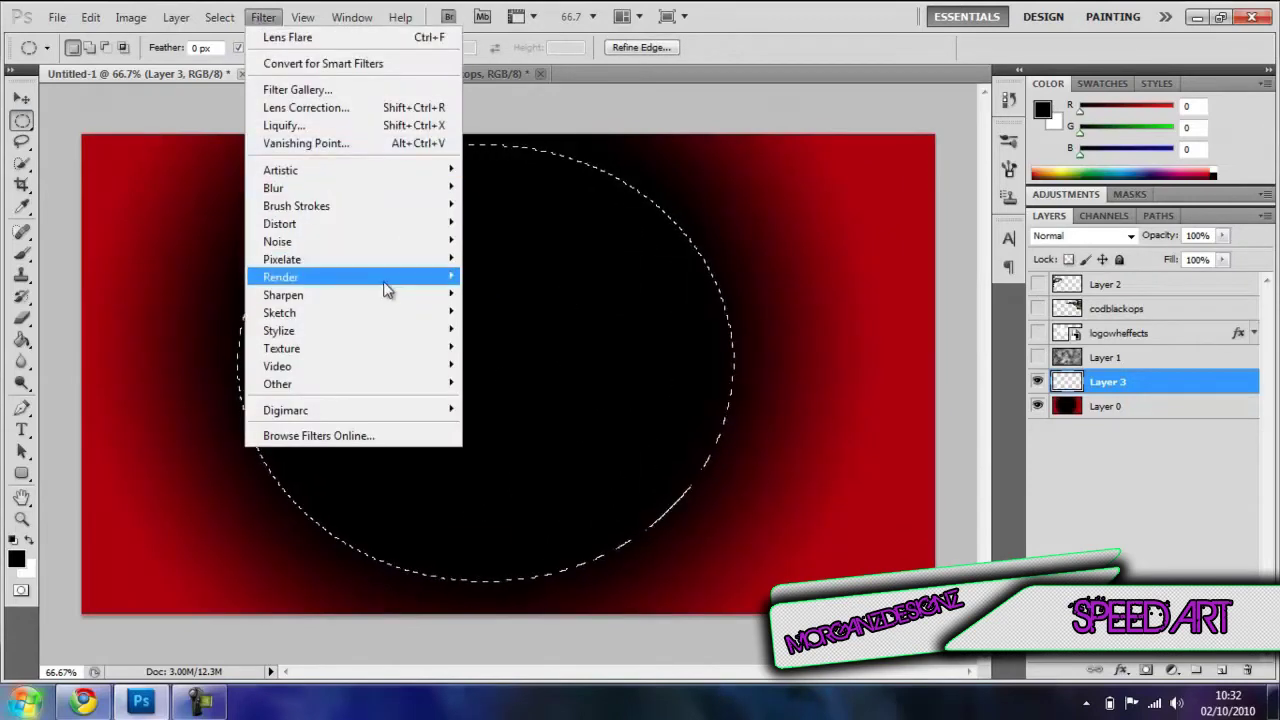
pyautogui.moveTo(386, 280)
pyautogui.click(522, 337)
pyautogui.press('Return')
# Step: Fill the elliptical selection with black and render a 105mm Prime lens flare at 105% brightness near its centre
pyautogui.click(21, 343)
pyautogui.click(397, 330)
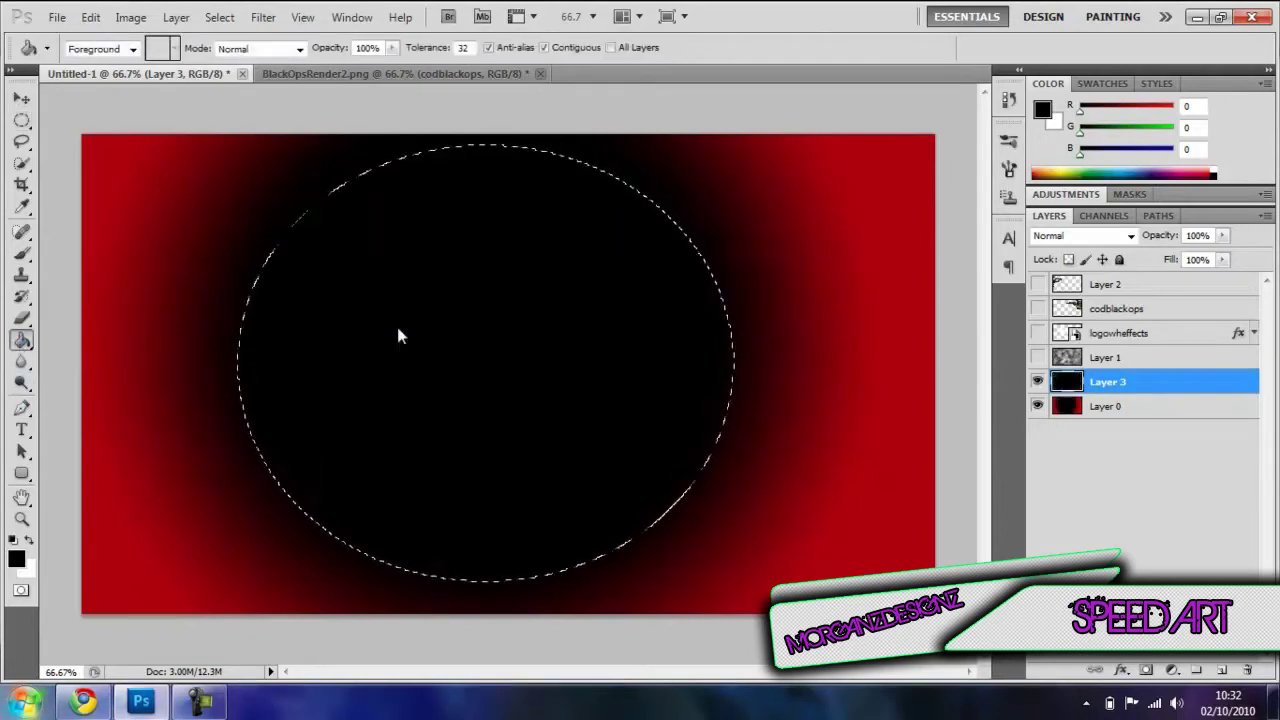
pyautogui.click(263, 17)
pyautogui.click(520, 334)
pyautogui.moveTo(578, 286); pyautogui.dragTo(582, 252)
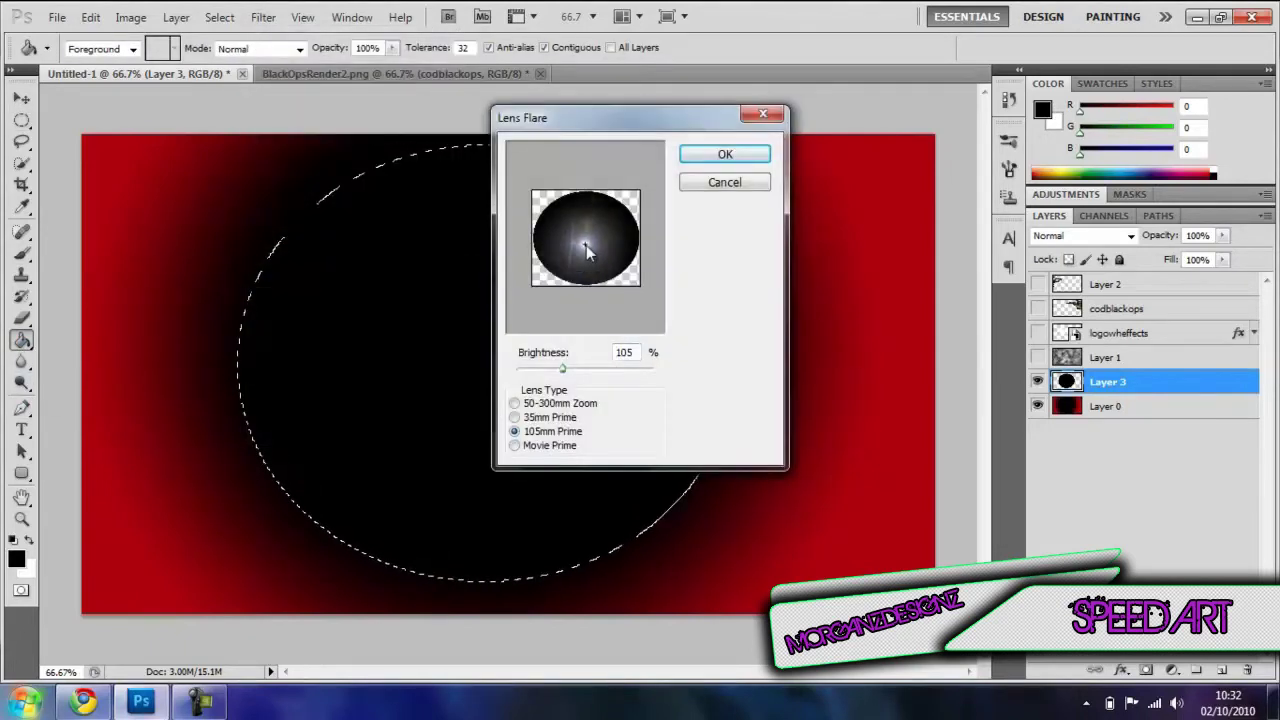
pyautogui.press('Return')
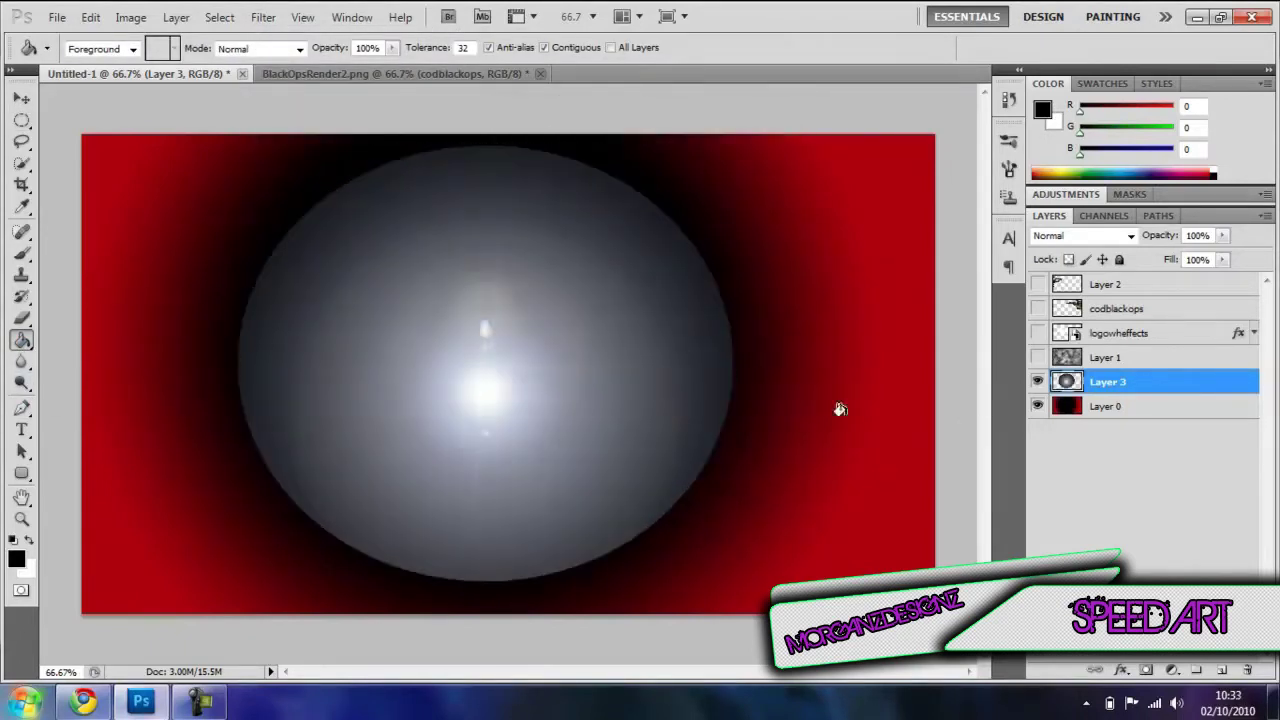
# Step: Show the clouds, logo and both soldier layers again over the lens flare
pyautogui.click(1037, 357)
pyautogui.click(1037, 333)
pyautogui.click(1037, 308)
pyautogui.click(1037, 284)
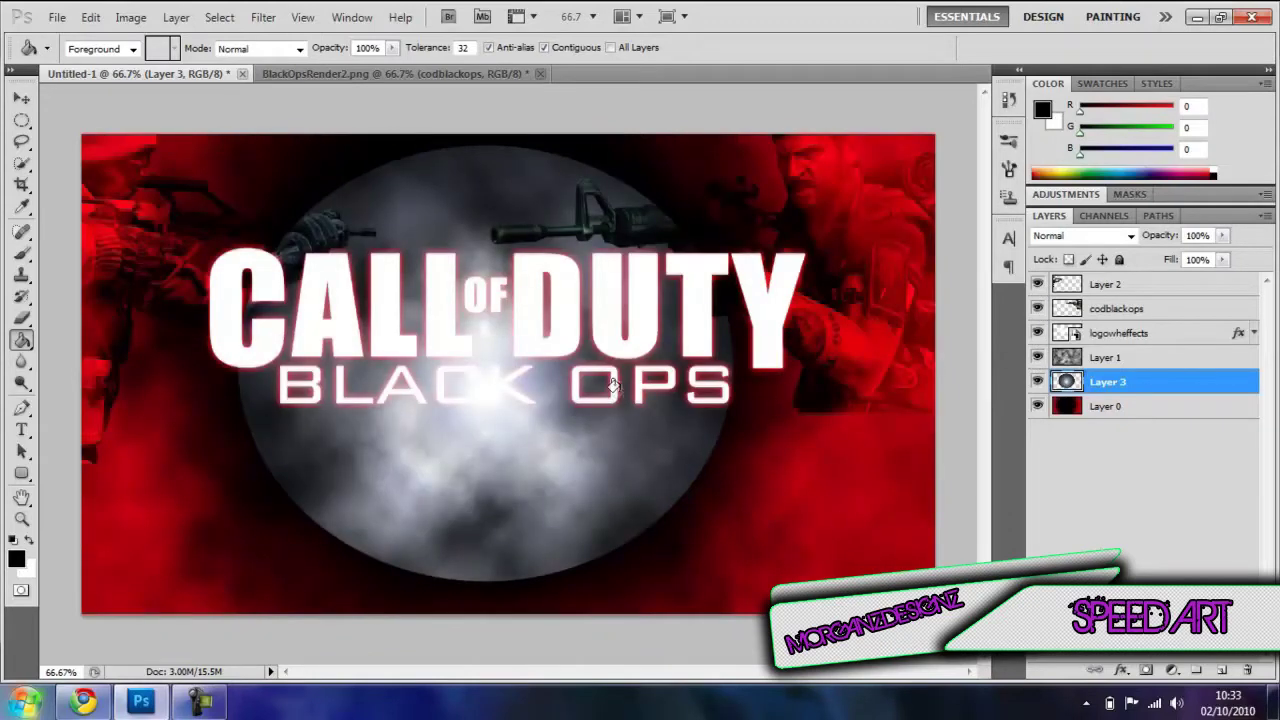
pyautogui.click(20, 100)
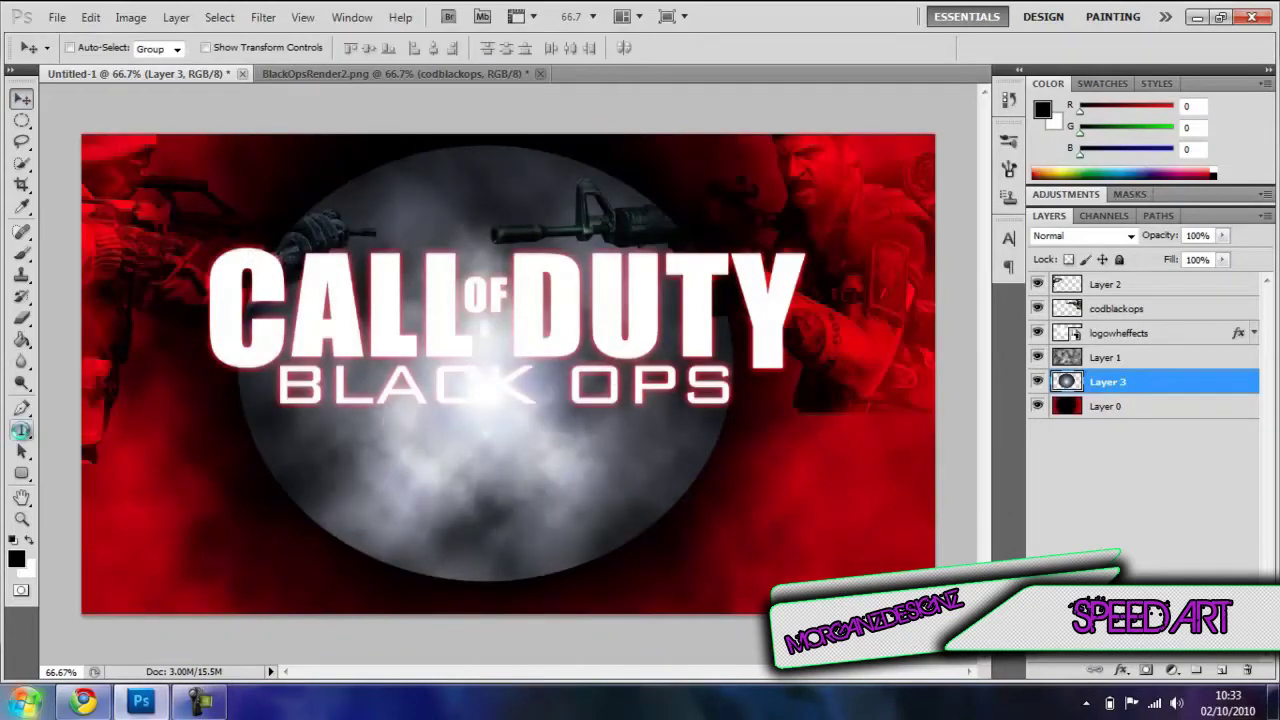
# Step: Add the text MORGANZDESIGNZ in BankGothic Md BT near the canvas's lower-left corner
pyautogui.click(21, 430)
pyautogui.click(85, 593)
pyautogui.click(199, 47)
pyautogui.scroll(5, 267, 222)
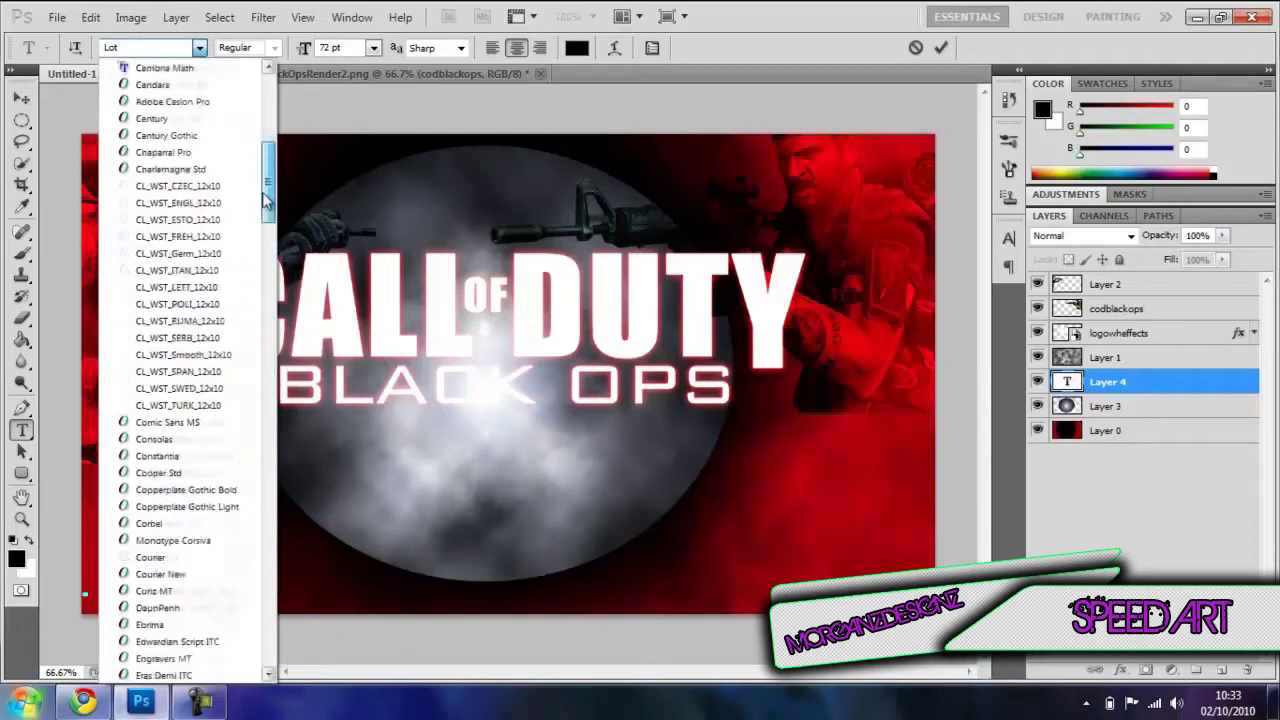
pyautogui.scroll(8, 186, 128)
pyautogui.scroll(2, 186, 122)
pyautogui.click(180, 118)
pyautogui.write('MORGANZDESIGNZ')
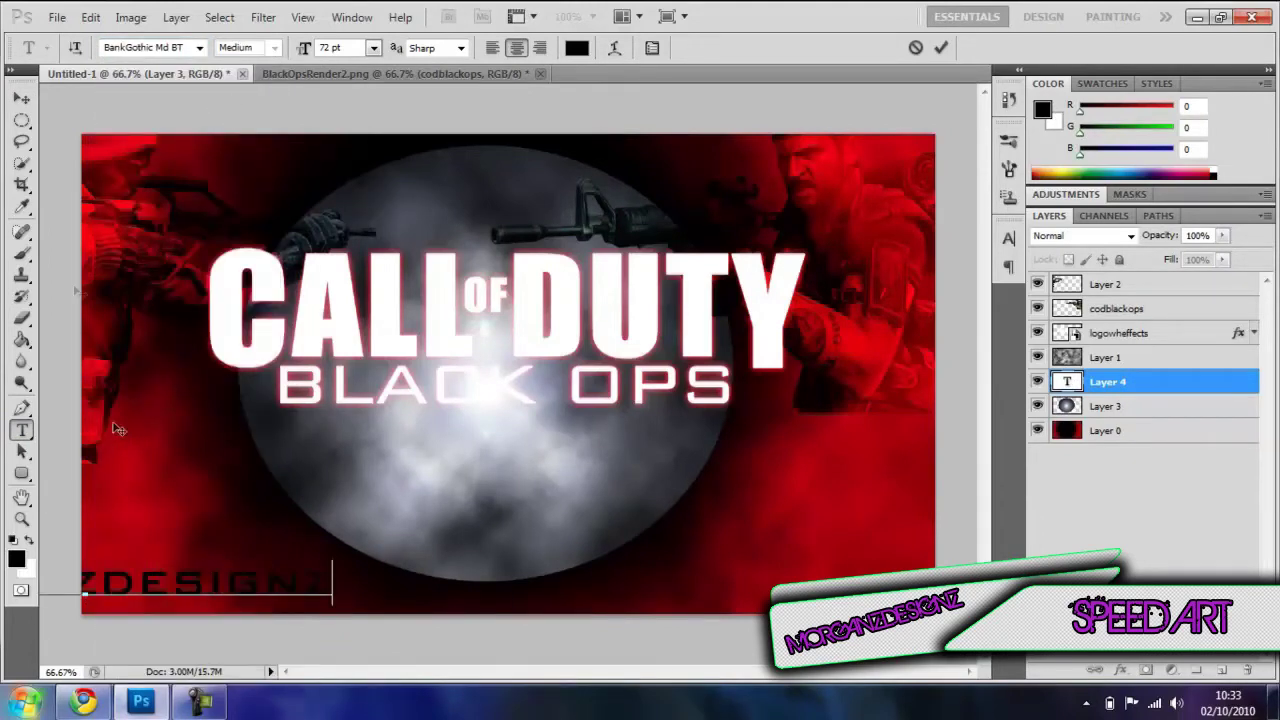
# Step: Recolour the whole MORGANZDESIGNZ text white (ffffff)
pyautogui.hotkey('ctrl', 'a')
pyautogui.click(576, 47)
pyautogui.moveTo(846, 229); pyautogui.dragTo(668, 178)
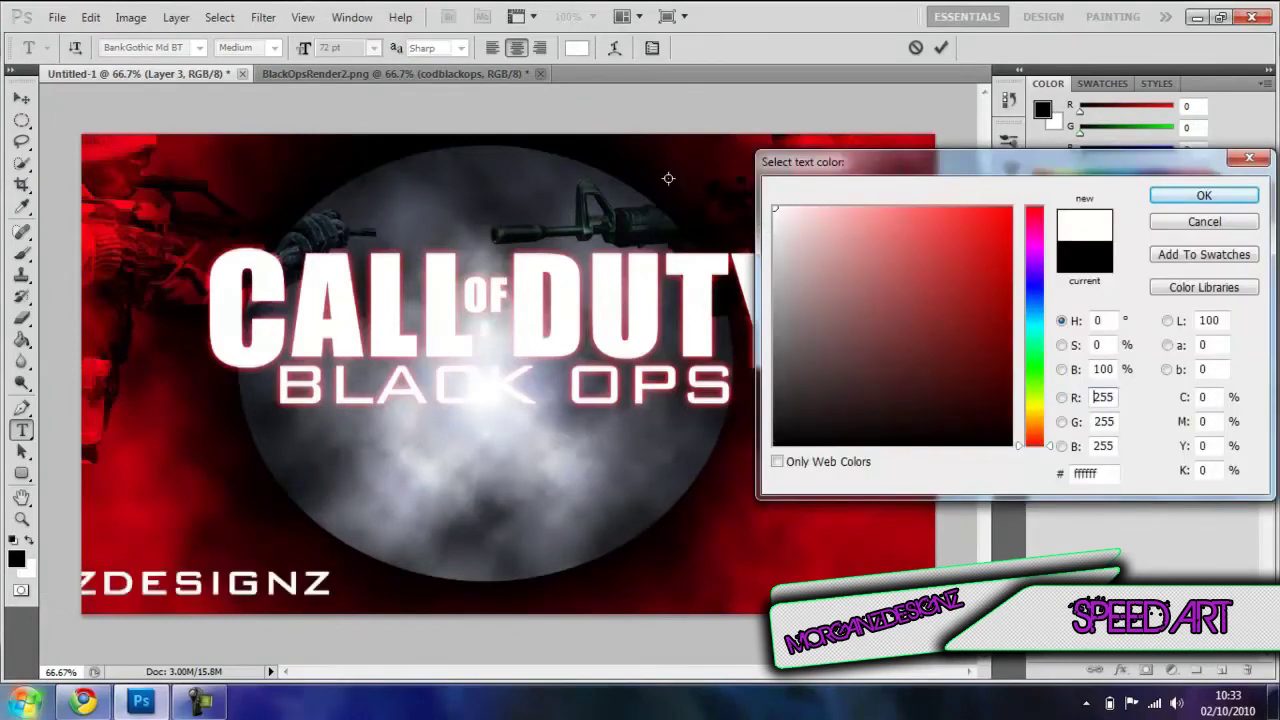
pyautogui.press('Return')
# Step: Set the MORGANZDESIGNZ text to 36 pt and move it fully into the lower-left corner of the canvas
pyautogui.click(373, 47)
pyautogui.click(360, 305)
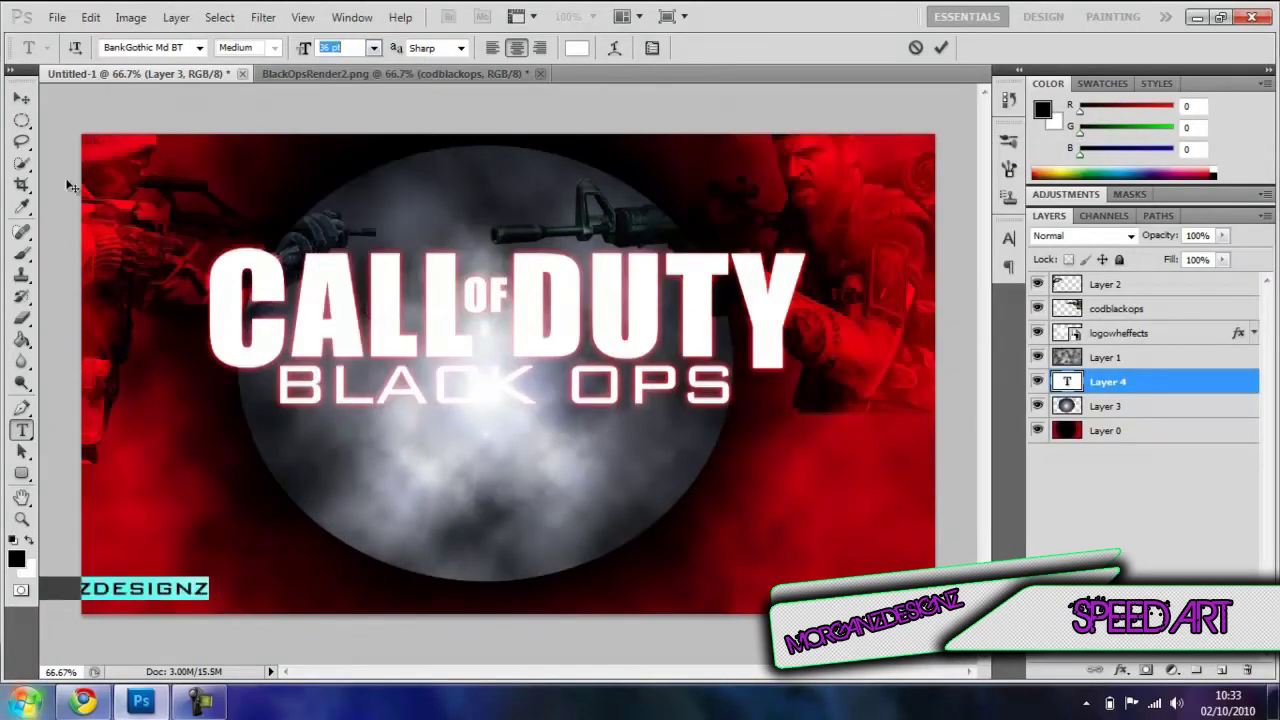
pyautogui.click(21, 98)
pyautogui.moveTo(233, 592); pyautogui.dragTo(263, 608)
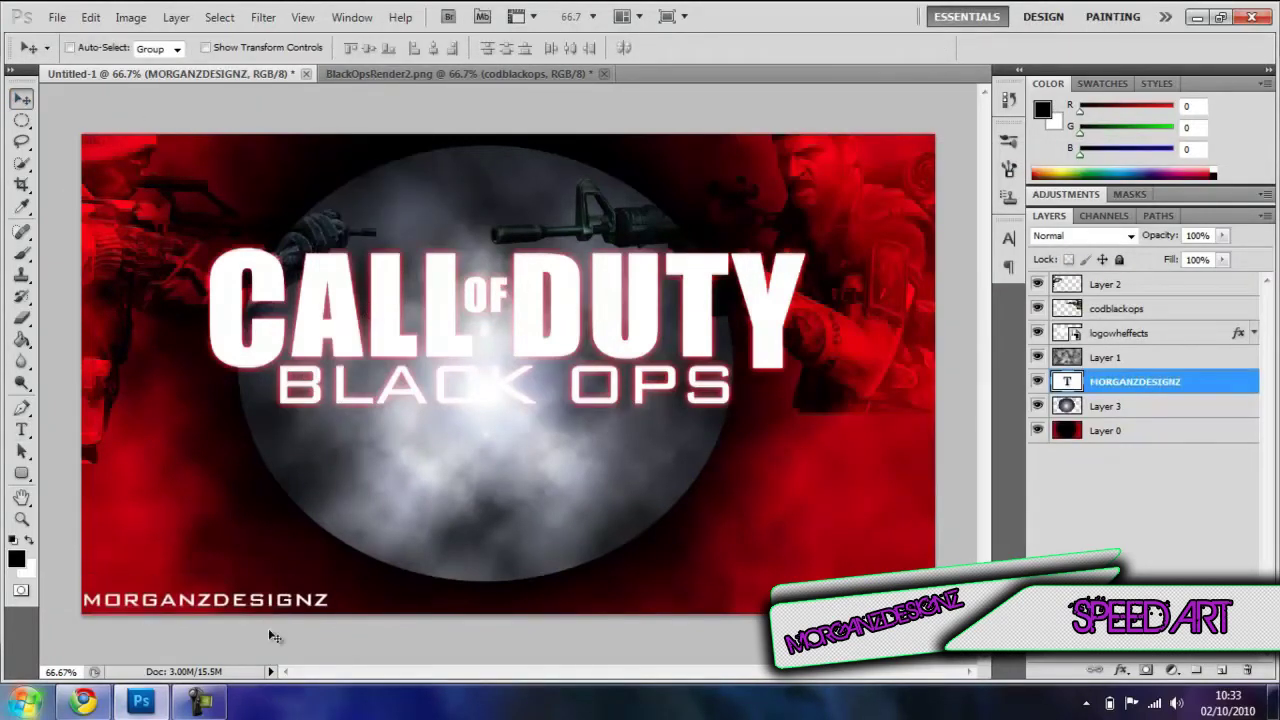
# Step: Give the MORGANZDESIGNZ text a red outer glow with a size of 8 px and a slight spread
pyautogui.click(1120, 669)
pyautogui.click(1158, 509)
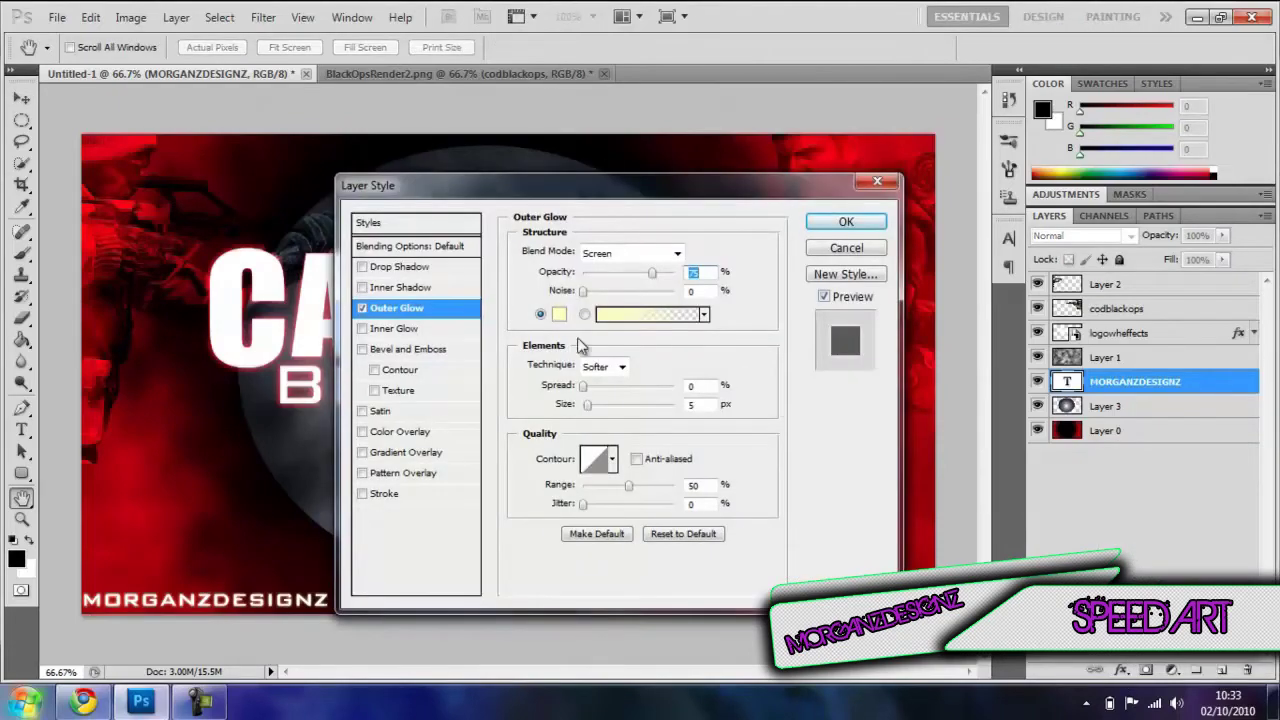
pyautogui.click(558, 314)
pyautogui.click(152, 465)
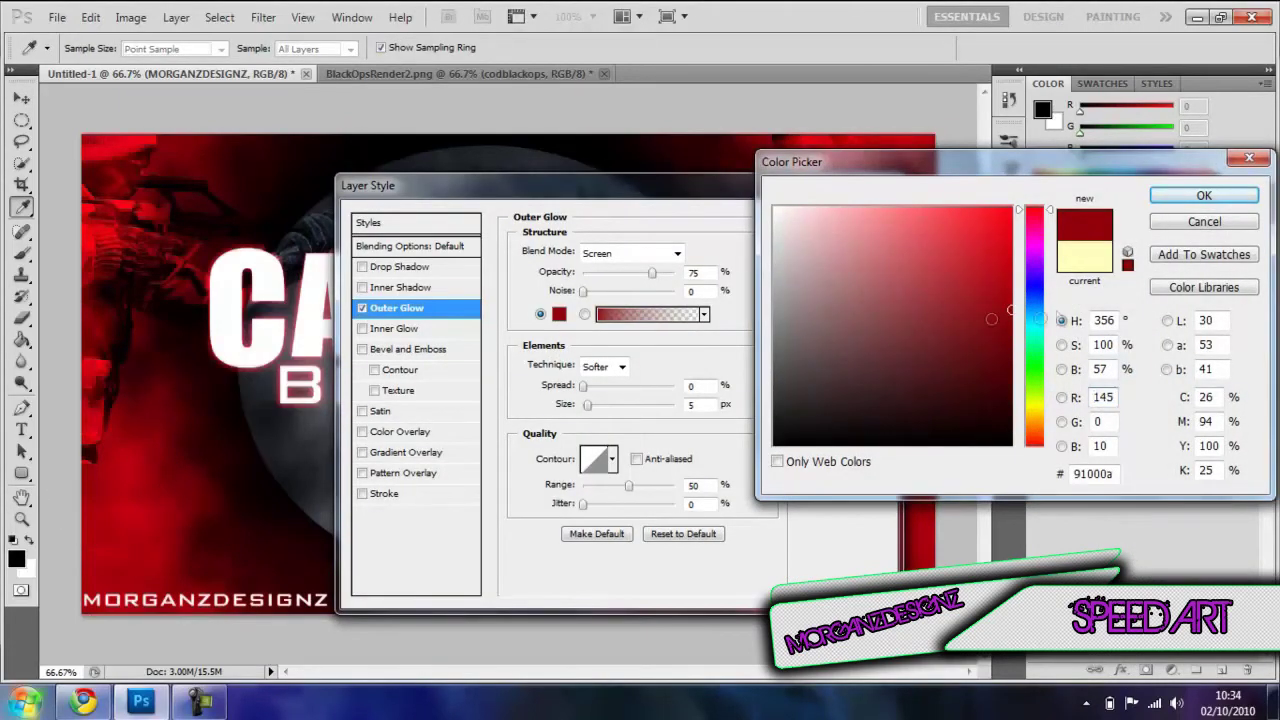
pyautogui.press('Return')
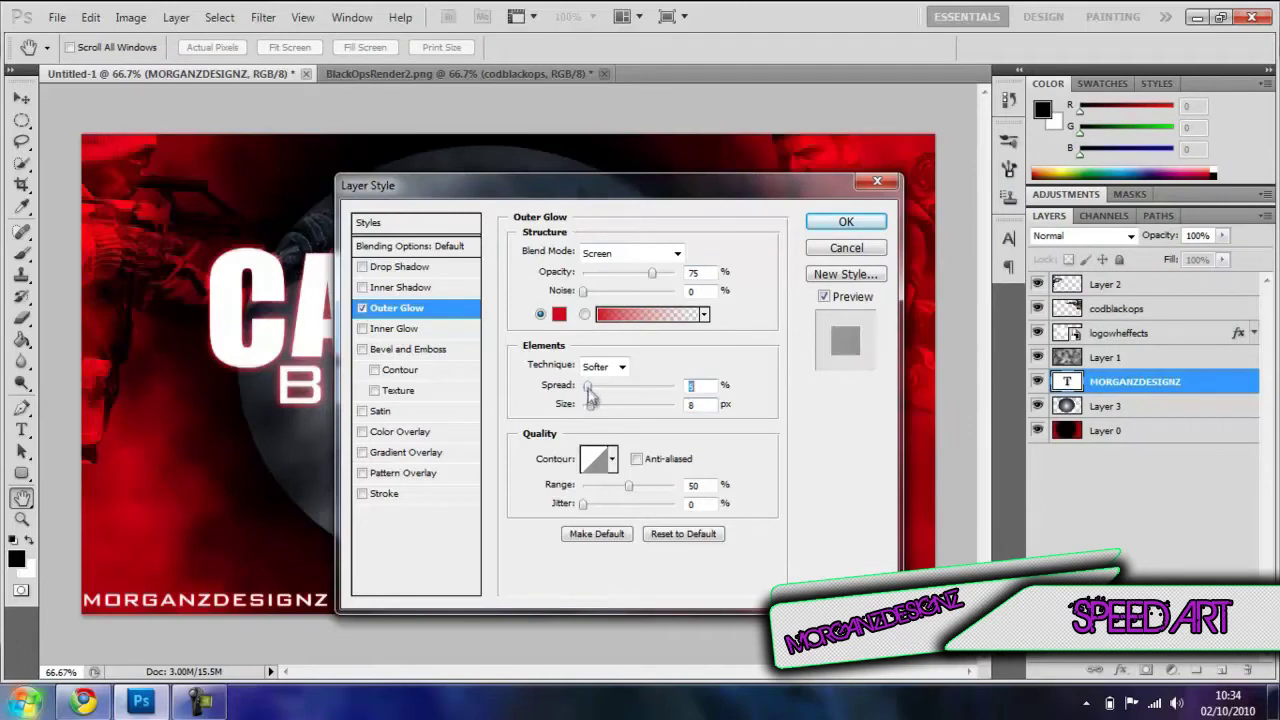
pyautogui.press('Return')
pyautogui.press('super')
pyautogui.press('super')
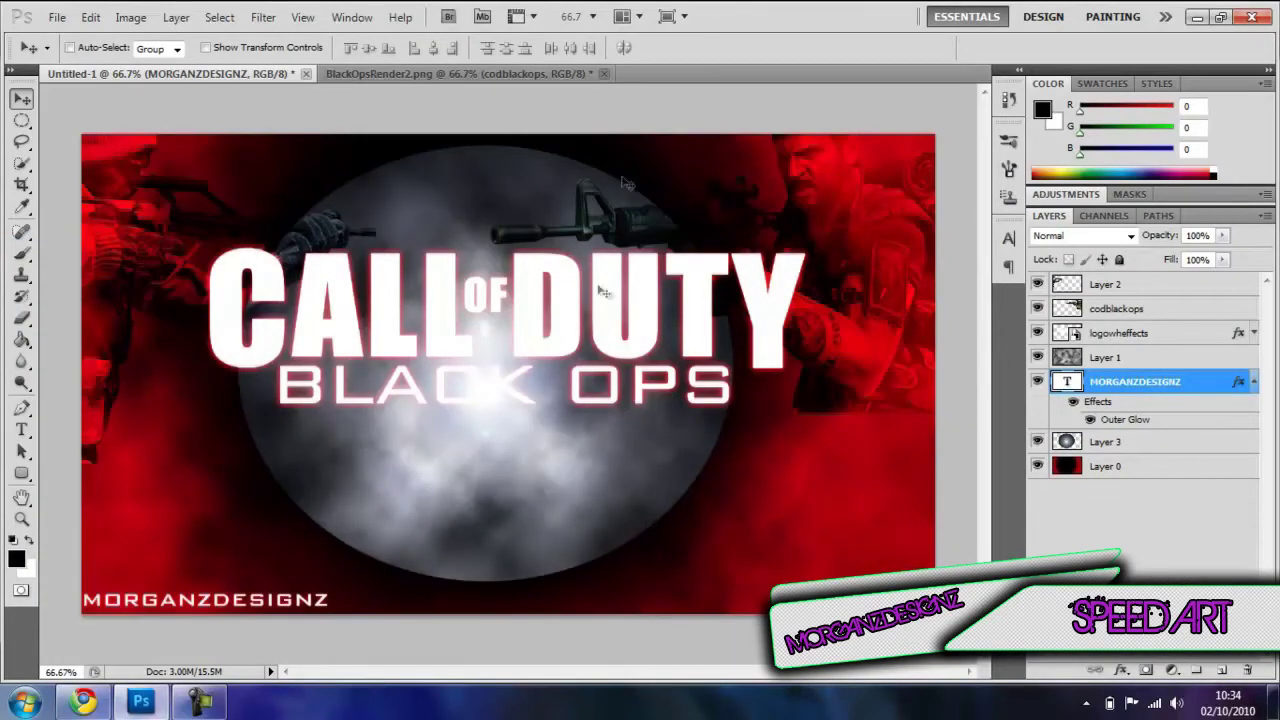
# Step: Try other blend modes on the MORGANZDESIGNZ text layer and set it back to Normal
pyautogui.click(1100, 490)
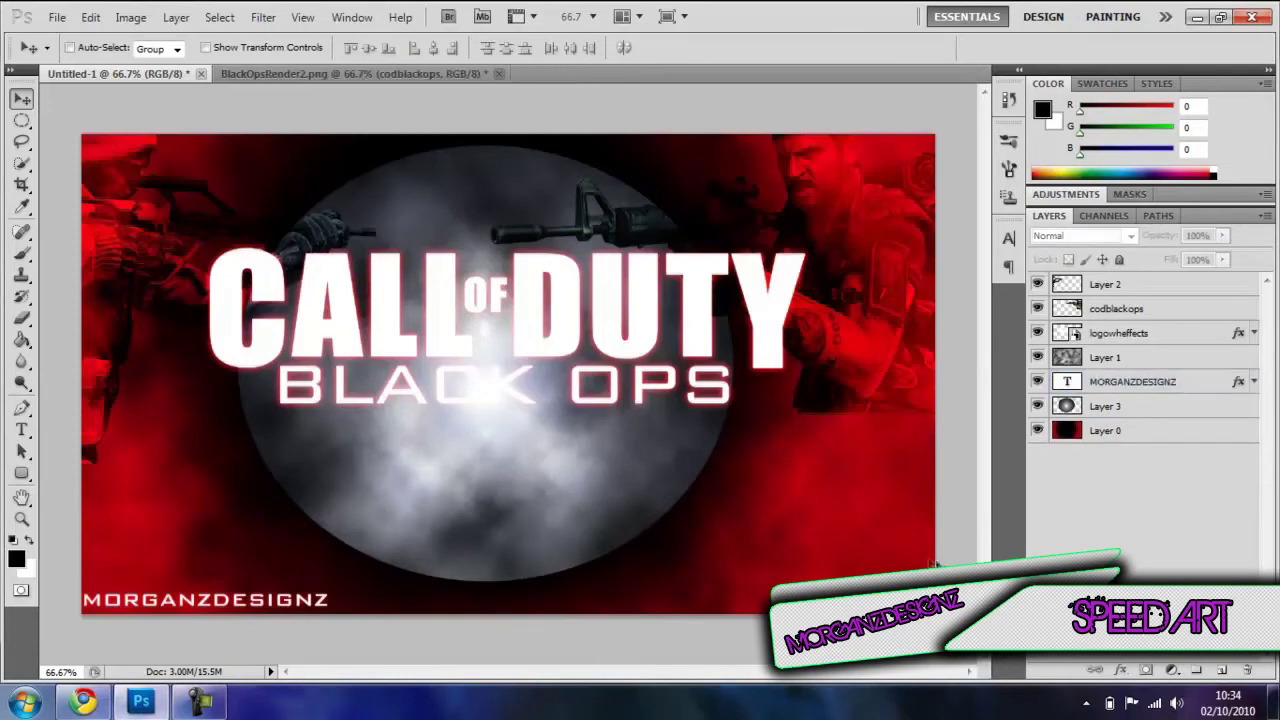
pyautogui.click(1130, 381)
pyautogui.click(1083, 235)
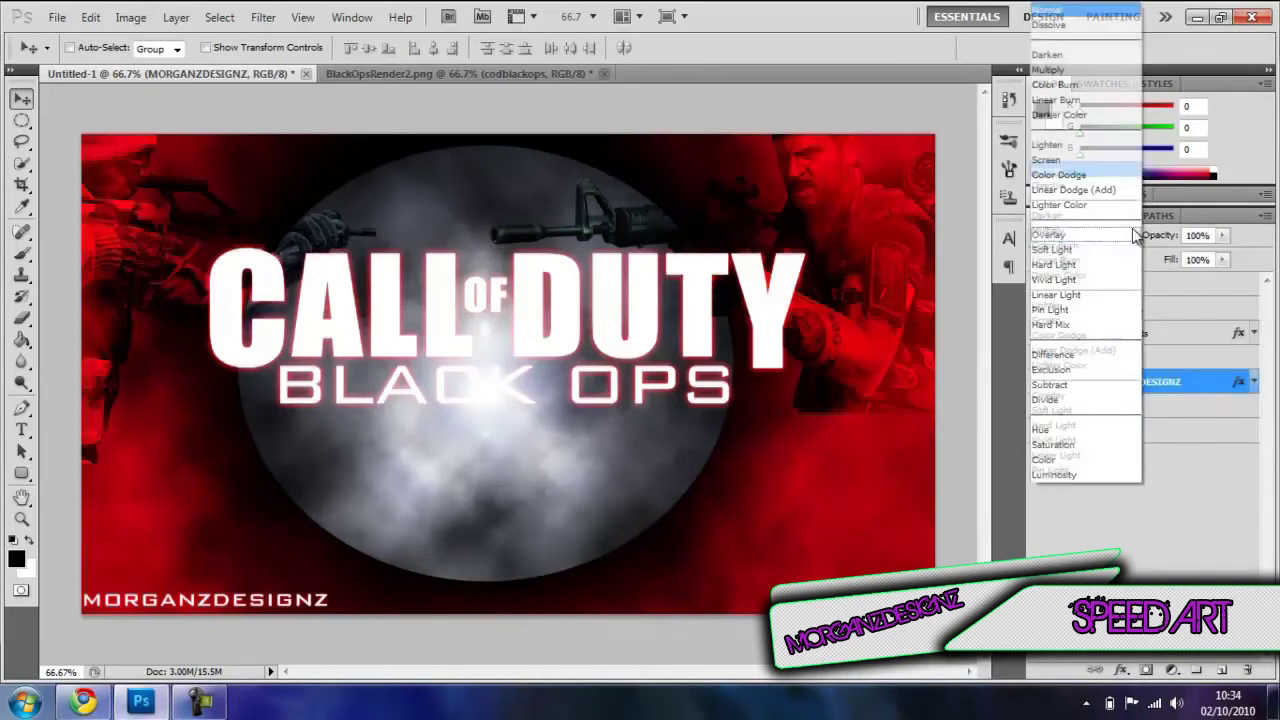
pyautogui.click(1050, 460)
pyautogui.click(1083, 235)
pyautogui.click(1100, 267)
pyautogui.click(1117, 243)
pyautogui.click(1060, 10)
# Step: Try several blend modes, including Screen, on the lens flare layer, Layer 3
pyautogui.click(1152, 405)
pyautogui.click(1127, 236)
pyautogui.click(1123, 236)
pyautogui.click(1129, 235)
pyautogui.click(1108, 265)
pyautogui.click(1130, 236)
pyautogui.click(1070, 460)
pyautogui.click(1131, 236)
pyautogui.click(1100, 160)
pyautogui.click(1129, 240)
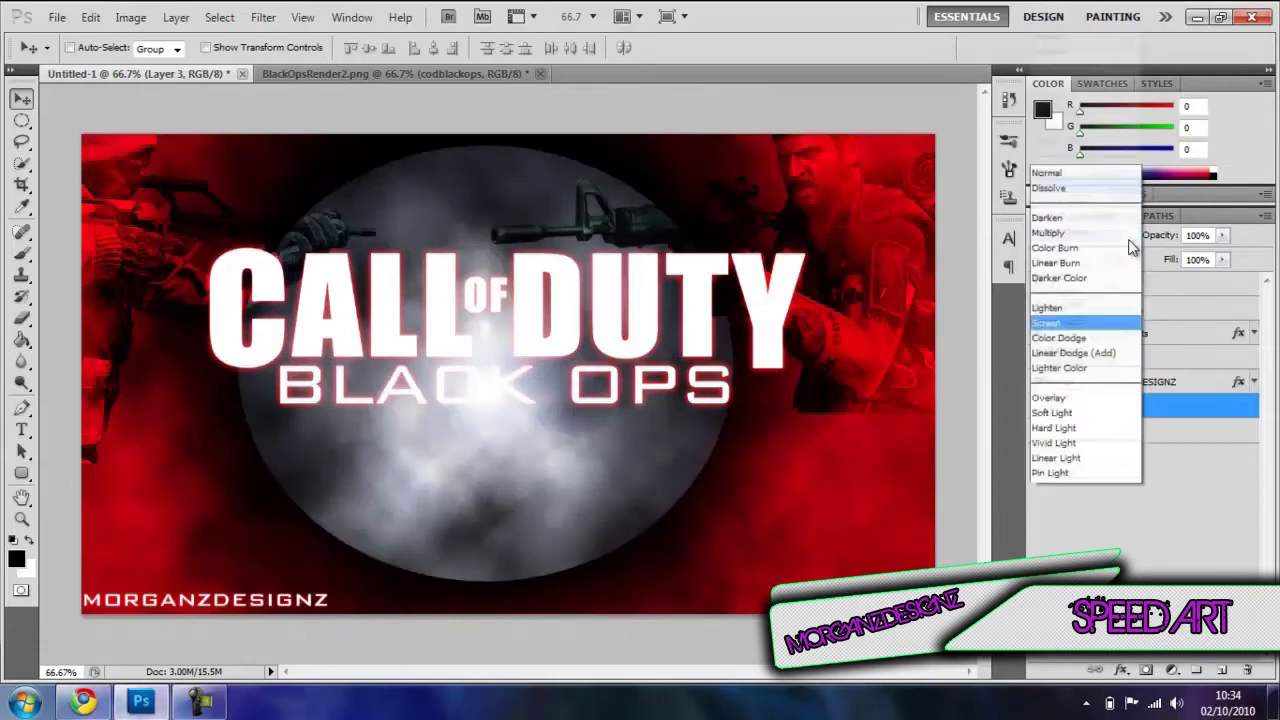
pyautogui.click(1107, 279)
pyautogui.click(1115, 238)
pyautogui.click(1116, 246)
pyautogui.click(1120, 236)
pyautogui.click(1105, 204)
pyautogui.click(1120, 238)
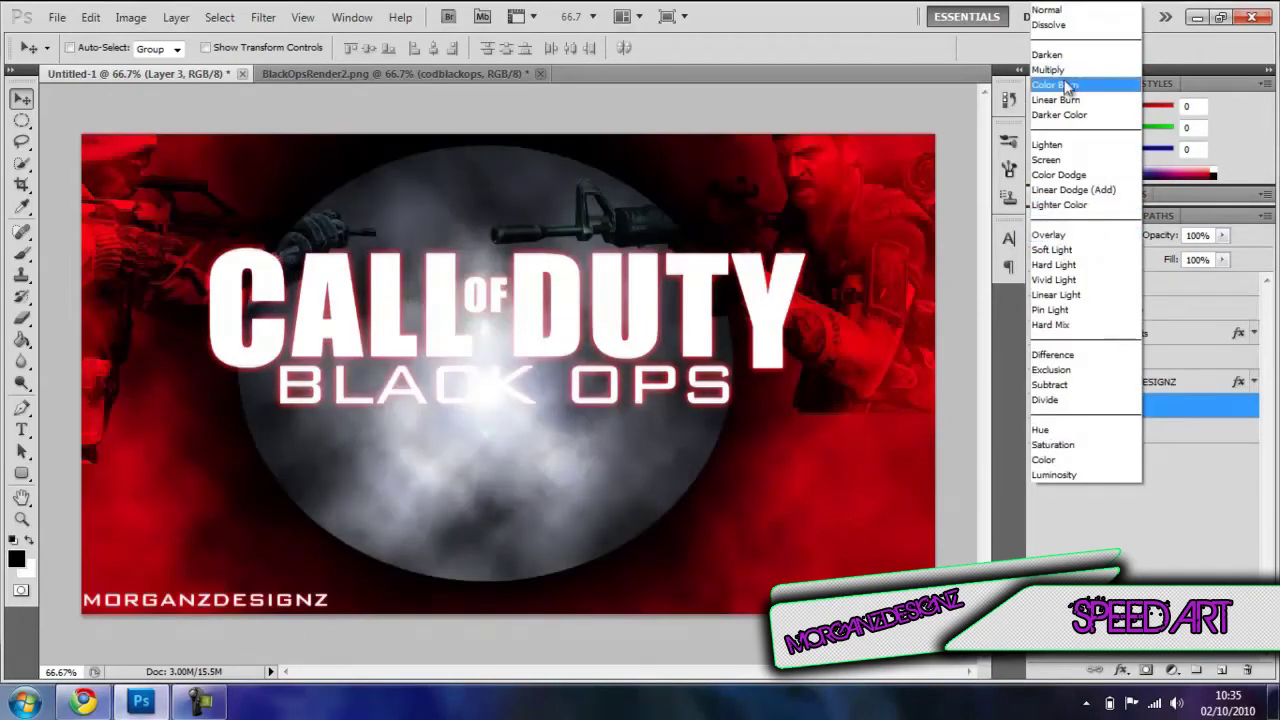
# Step: Compare Overlay on the lens flare layer and set its blend mode to Hard Light
pyautogui.click(1115, 235)
pyautogui.click(1120, 236)
pyautogui.click(1124, 247)
pyautogui.click(1120, 237)
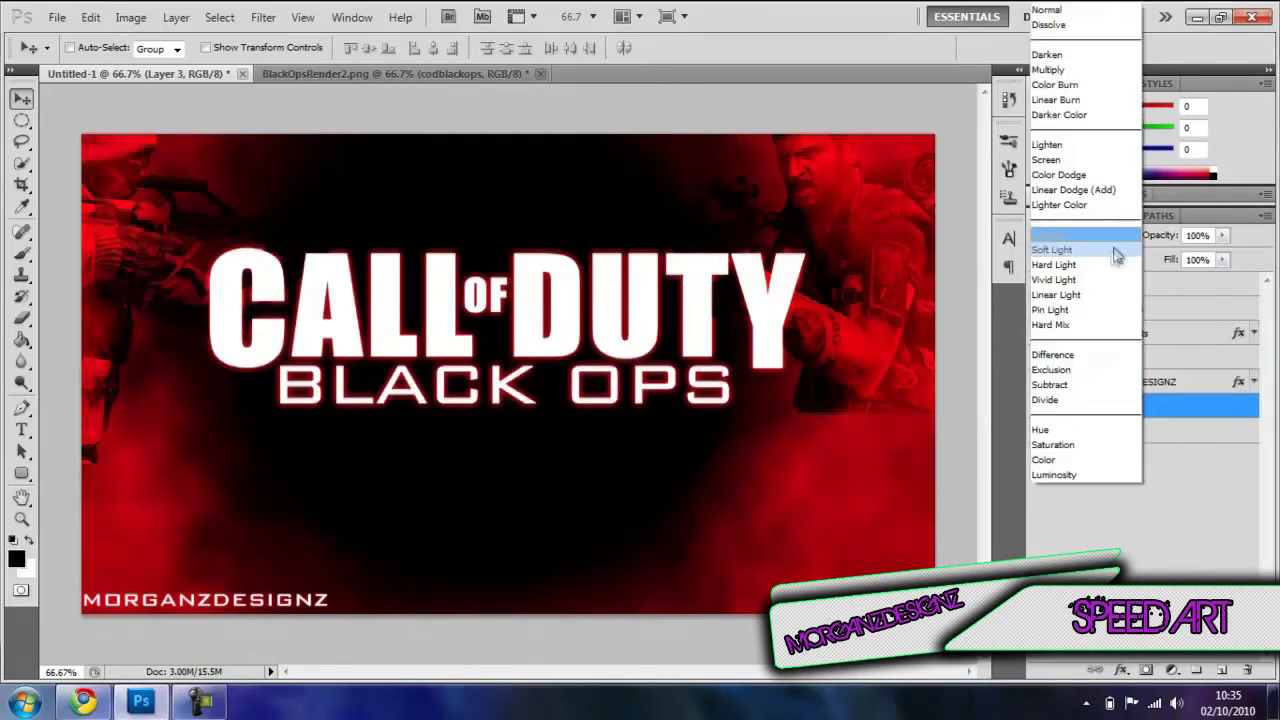
pyautogui.click(1117, 265)
pyautogui.click(1119, 484)
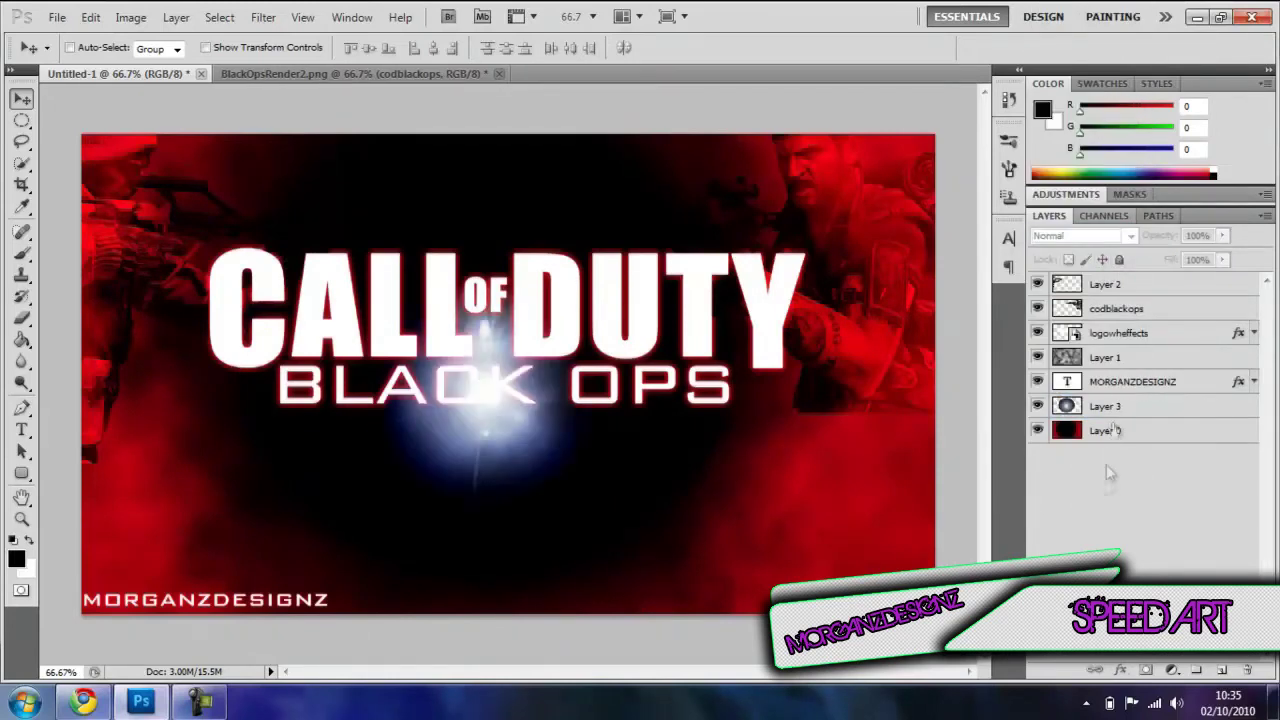
# Step: Preview the wallpaper in full-screen mode with the menu bar and return to the standard screen mode
pyautogui.click(625, 16)
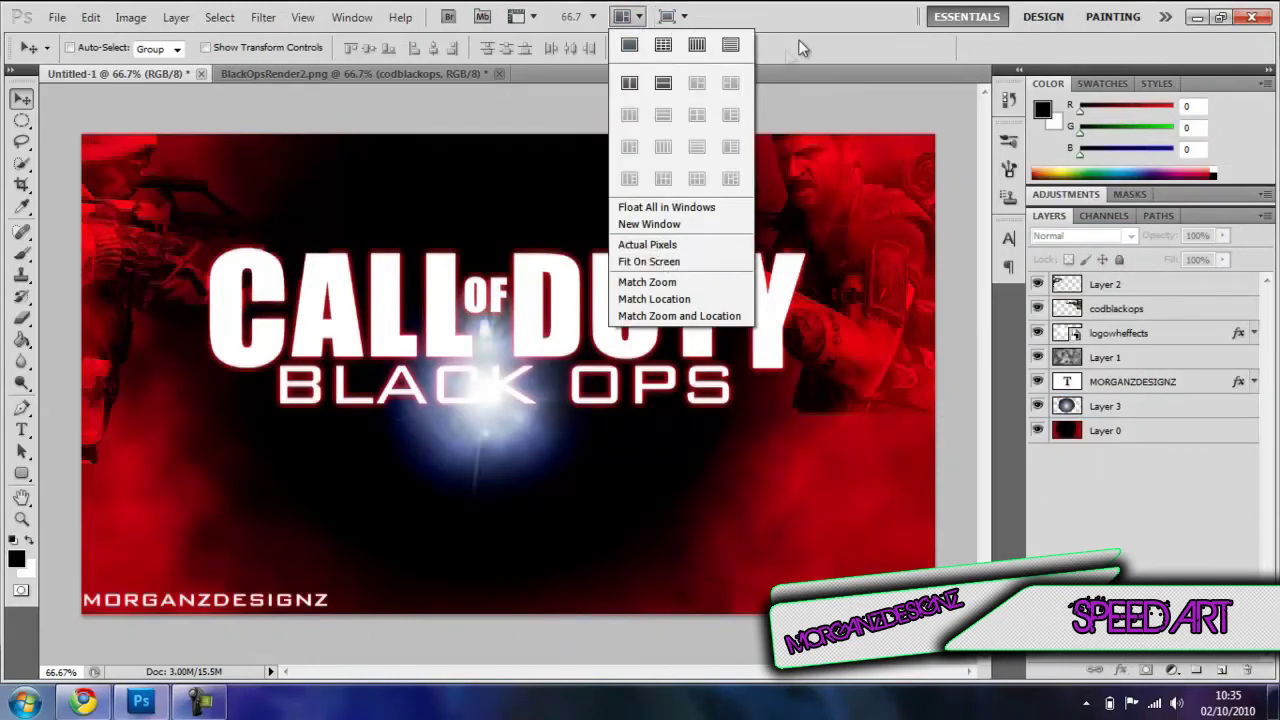
pyautogui.click(680, 17)
pyautogui.click(740, 62)
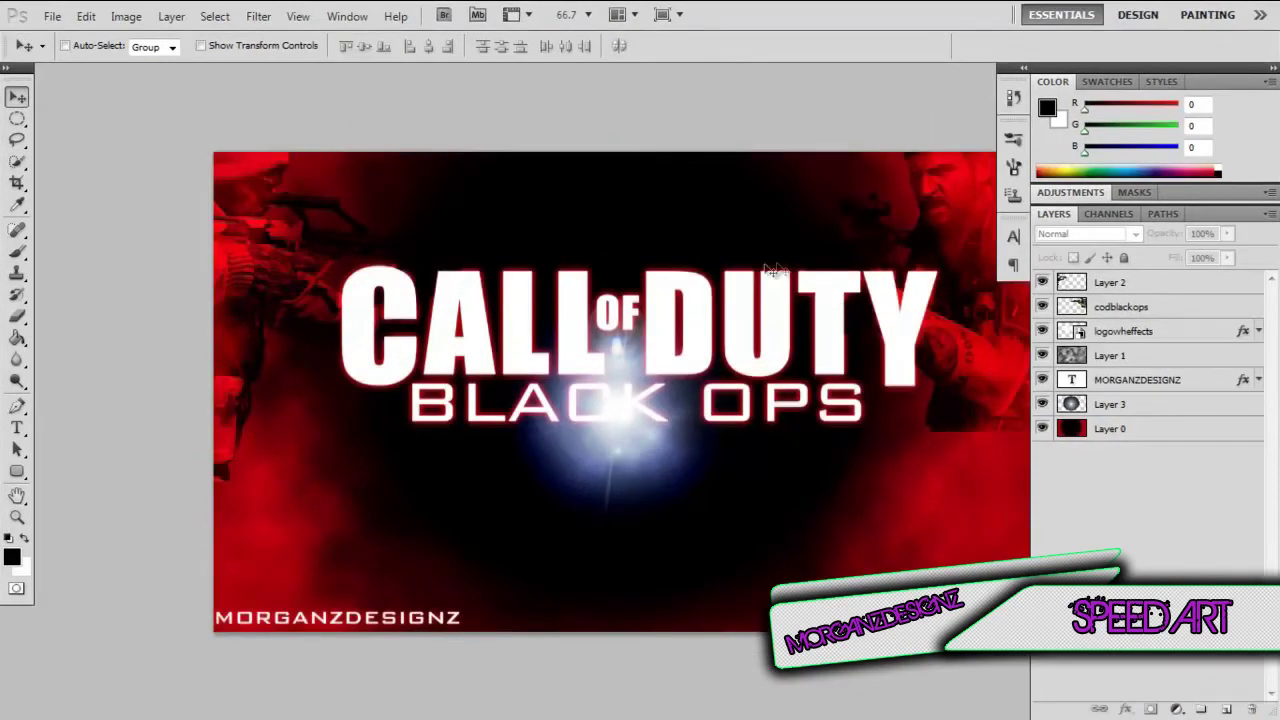
pyautogui.click(590, 225)
pyautogui.click(622, 278)
pyautogui.click(662, 14)
pyautogui.click(730, 37)
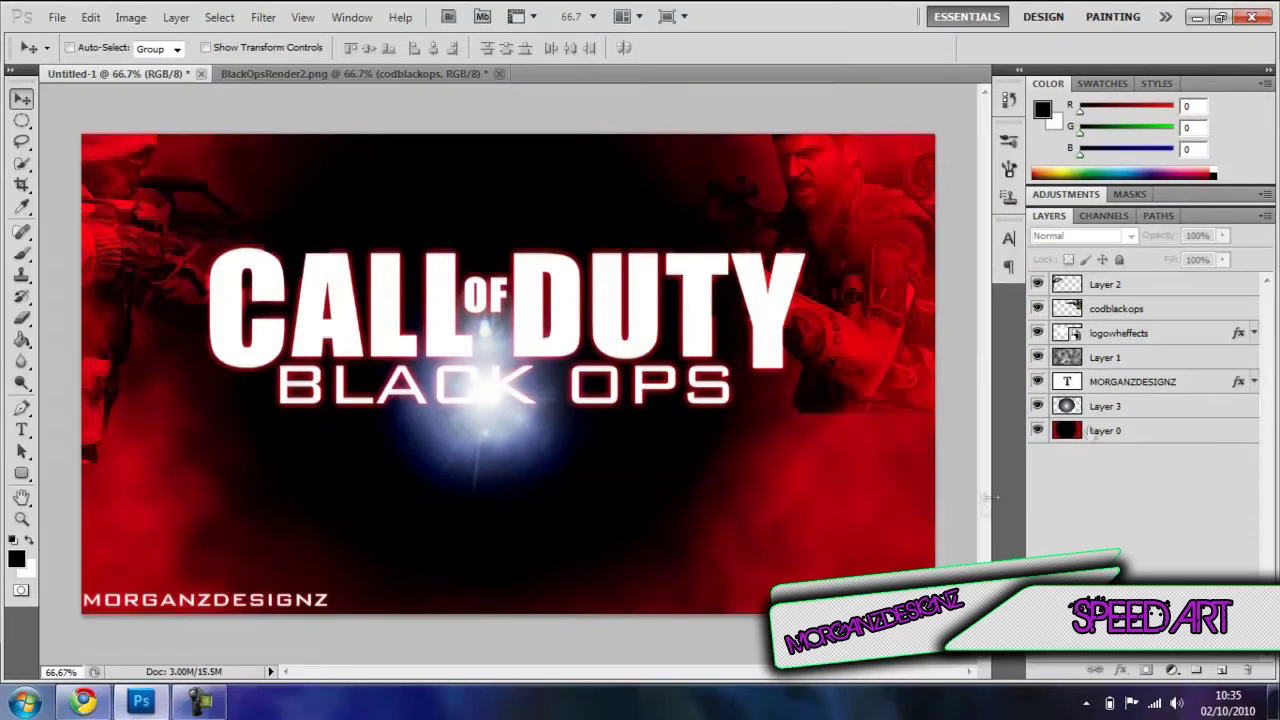
# Step: Compare more blend modes on Layer 3, return it to Hard Light and lower its opacity to 67%
pyautogui.click(1120, 410)
pyautogui.click(1131, 238)
pyautogui.click(1105, 254)
pyautogui.click(1131, 239)
pyautogui.click(1105, 238)
pyautogui.click(1131, 239)
pyautogui.click(1107, 254)
pyautogui.click(1129, 236)
pyautogui.click(1100, 298)
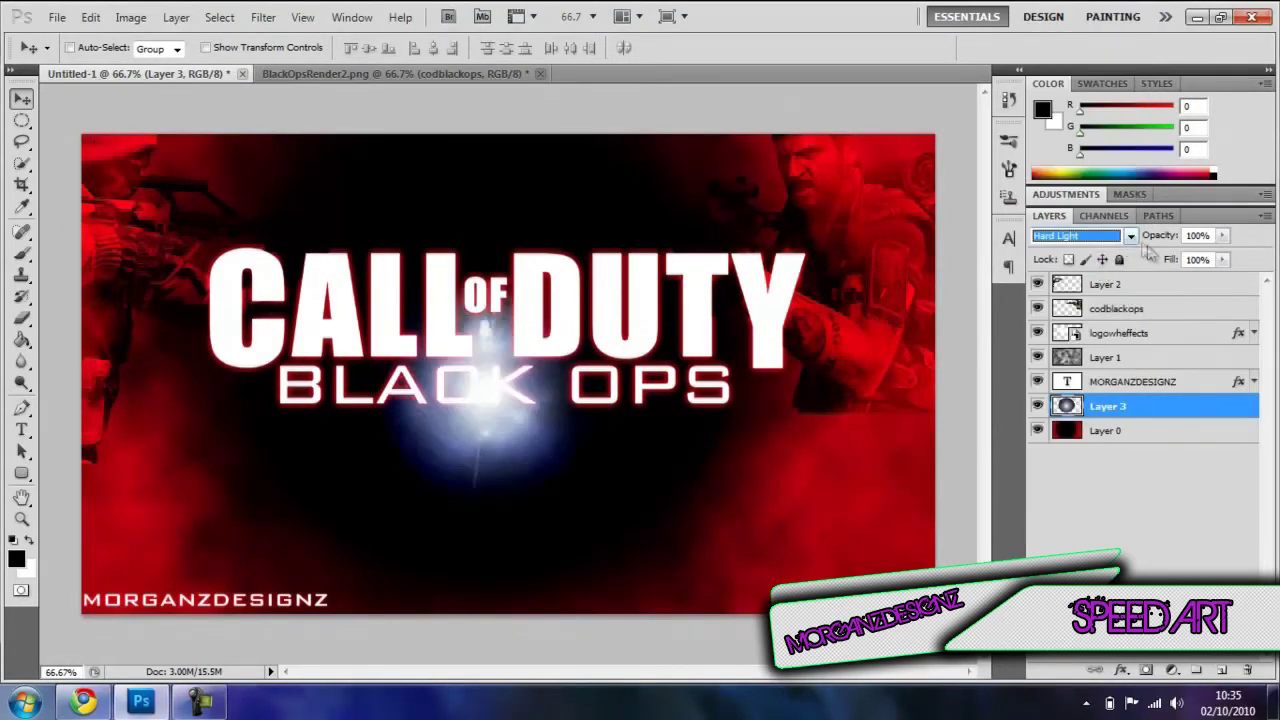
pyautogui.moveTo(1225, 240); pyautogui.dragTo(1192, 259)
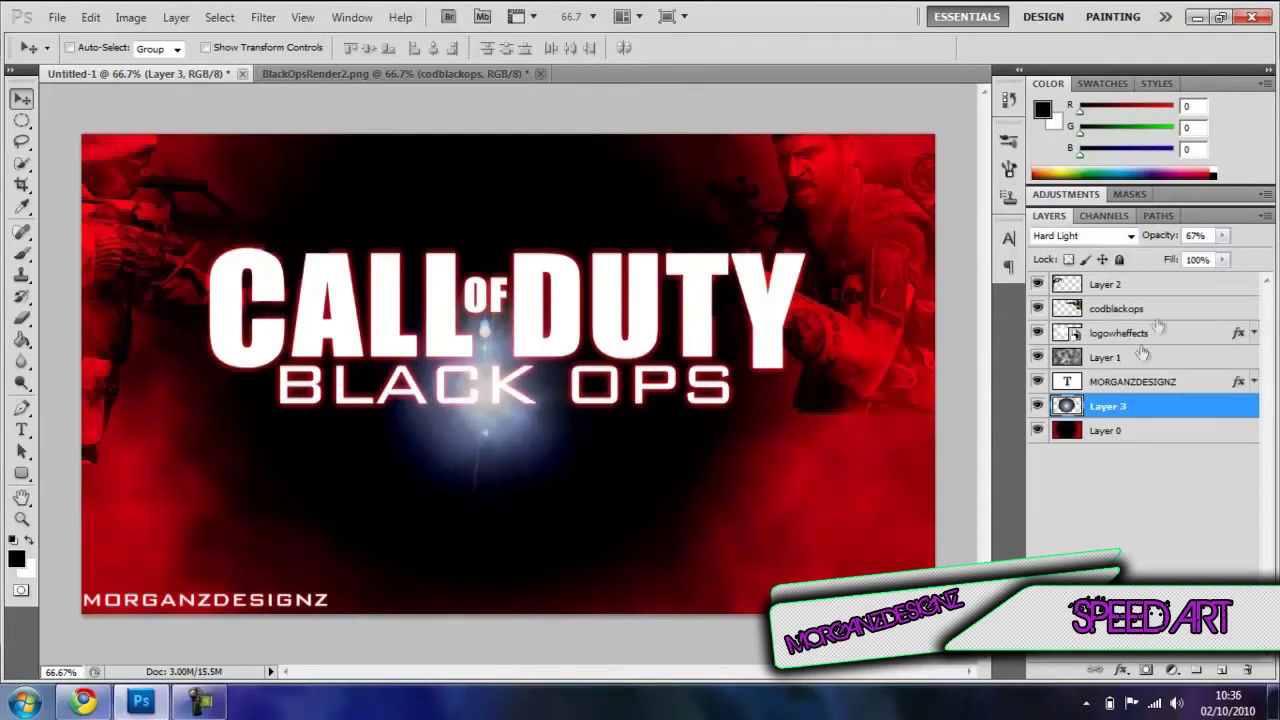
# Step: Set the blend mode of Layer 3 to Normal
pyautogui.click(1120, 240)
pyautogui.moveTo(1156, 432); pyautogui.dragTo(1136, 459)
pyautogui.click(1137, 489)
# Step: Try other blend modes on the gradient background, Layer 0, and set it back to Normal
pyautogui.click(1119, 442)
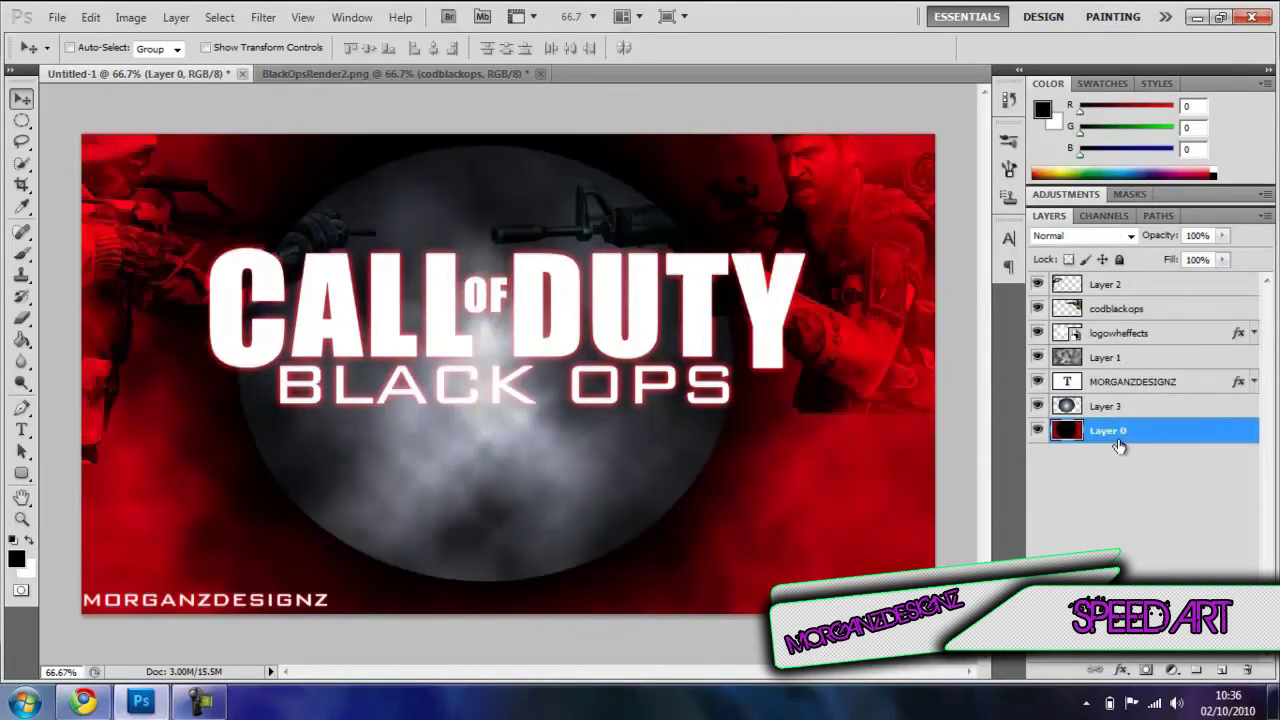
pyautogui.click(1131, 237)
pyautogui.click(1107, 265)
pyautogui.click(1127, 237)
pyautogui.click(1118, 264)
pyautogui.click(1129, 516)
pyautogui.click(1128, 431)
pyautogui.click(1126, 241)
pyautogui.click(1092, 12)
# Step: Set the lens flare layer, Layer 3, to Hard Light at 87% opacity
pyautogui.click(1125, 407)
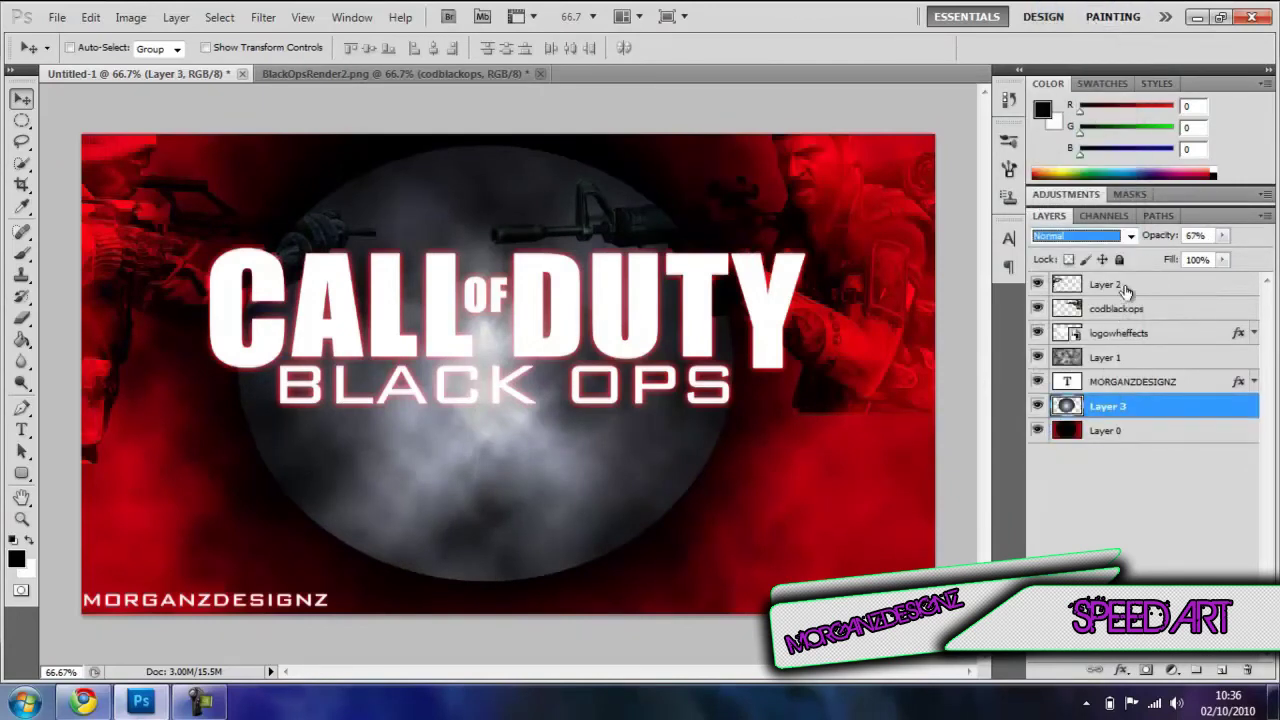
pyautogui.click(1130, 236)
pyautogui.click(1086, 266)
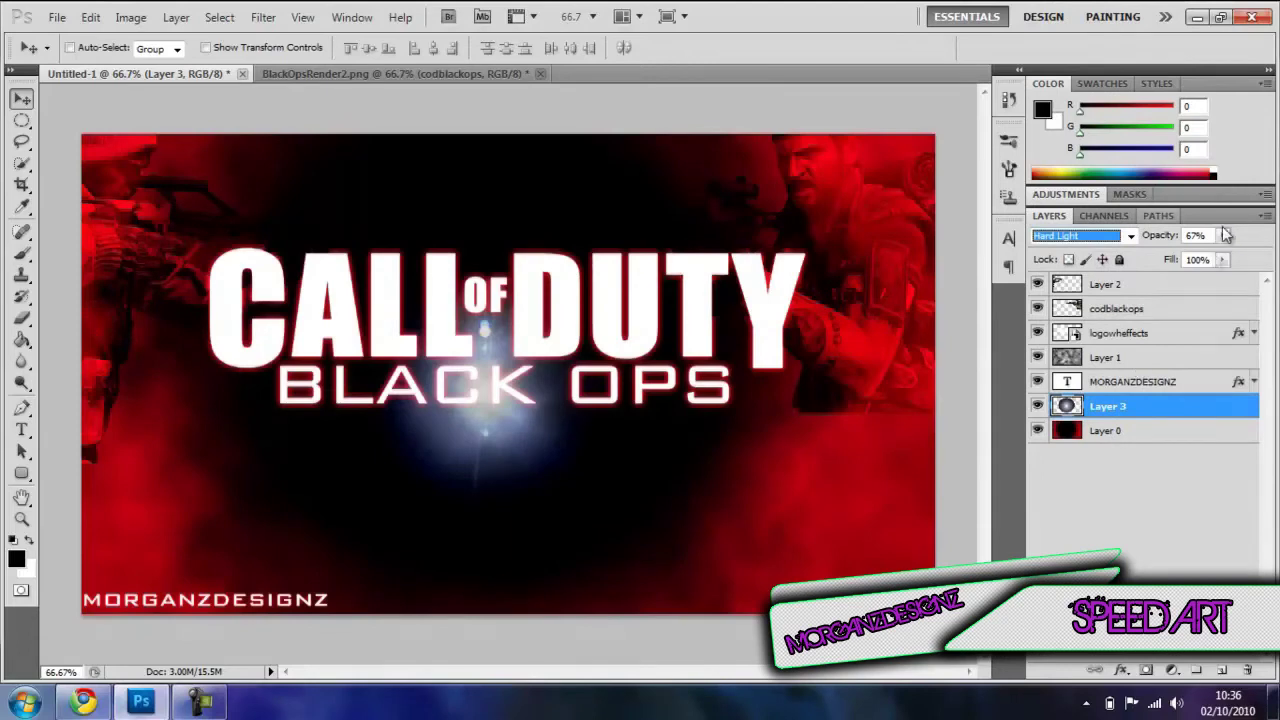
pyautogui.moveTo(1233, 258); pyautogui.dragTo(1255, 240)
pyautogui.click(1148, 481)
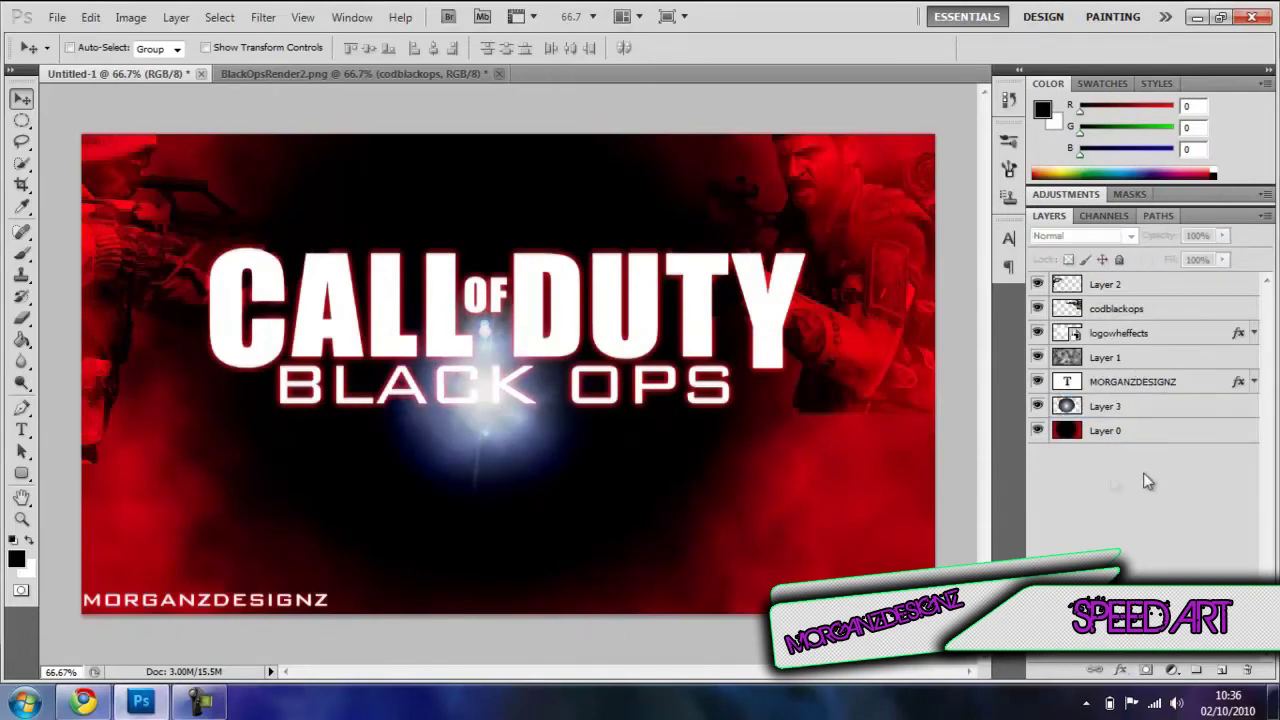
# Step: Try strengthening the glow with a shifted duplicate of Layer 3, and delete the duplicate
pyautogui.rightClick(1088, 406)
pyautogui.click(943, 289)
pyautogui.press('Return')
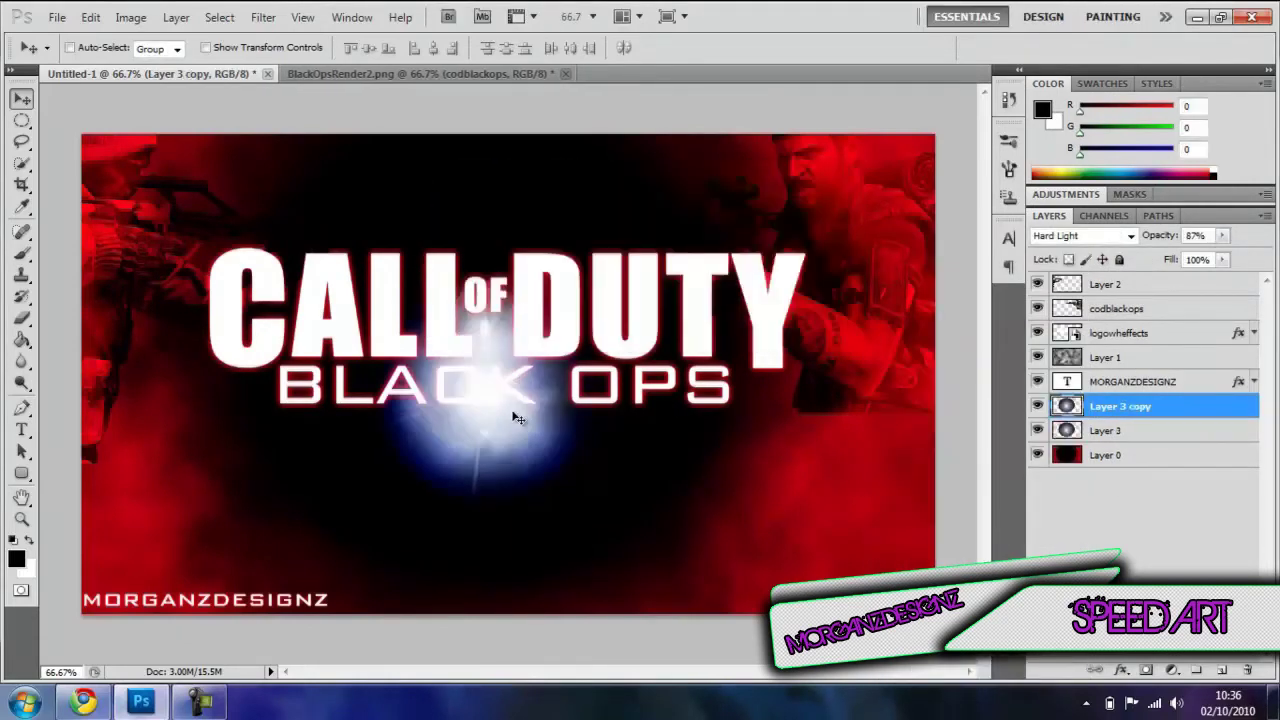
pyautogui.moveTo(540, 355); pyautogui.dragTo(502, 402)
pyautogui.press('Delete')
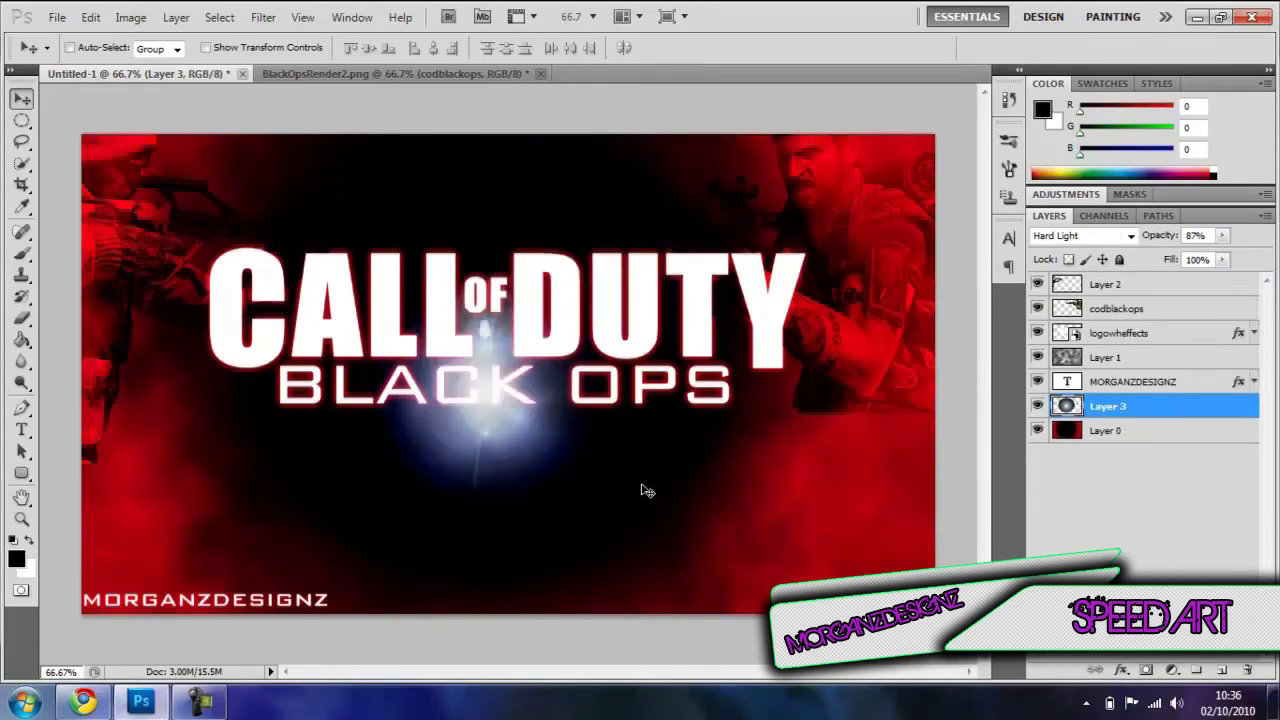
# Step: On a new layer above Layer 3, with everything but the gradient hidden, draw a large circular selection around the dark centre
pyautogui.hotkey('ctrl', 'shift', 'n')
pyautogui.press('Return')
pyautogui.moveTo(1037, 381); pyautogui.dragTo(1043, 287)
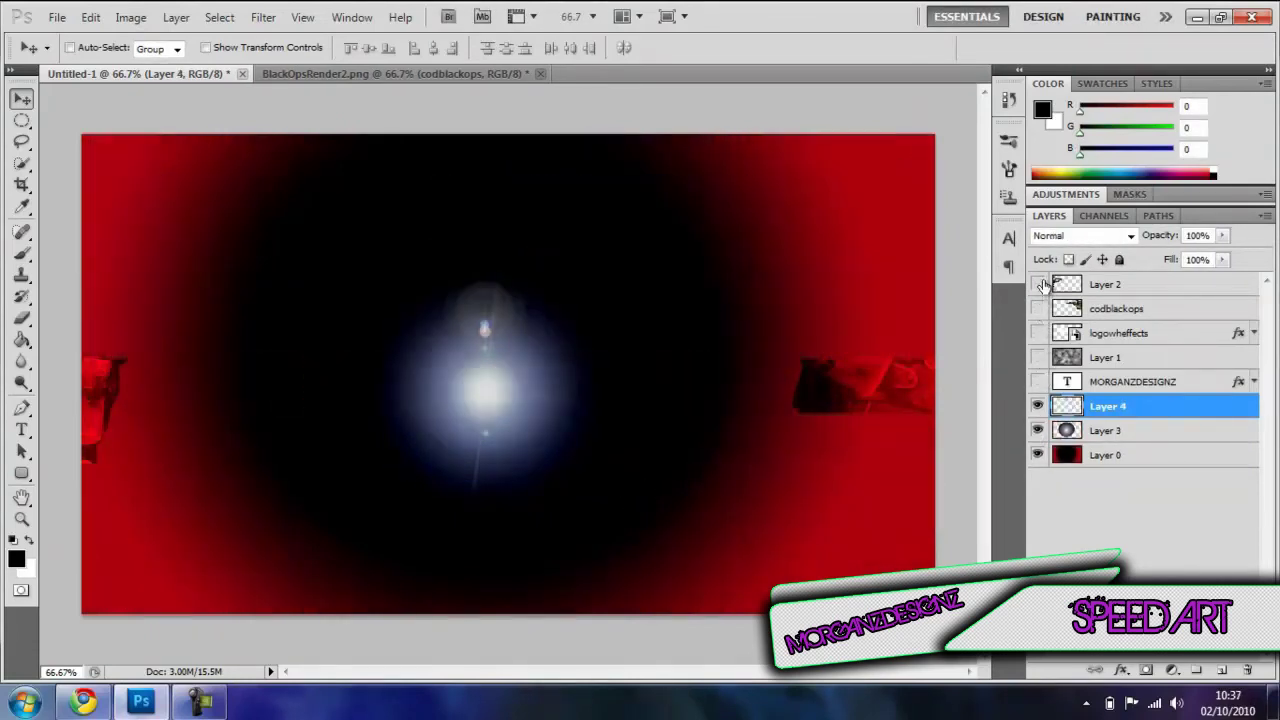
pyautogui.click(1037, 430)
pyautogui.click(22, 121)
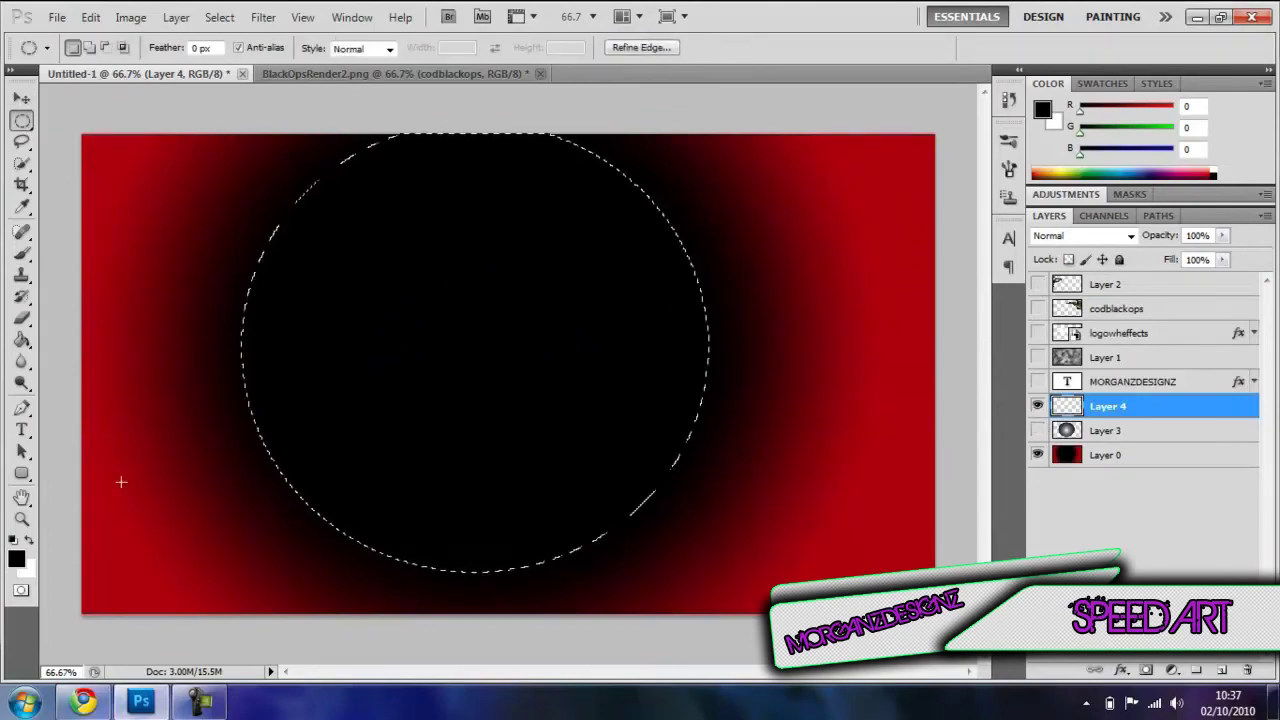
# Step: Fill the circular selection with black and render a 105mm Prime lens flare at 131% brightness at its upper edge
pyautogui.click(22, 340)
pyautogui.click(290, 300)
pyautogui.click(262, 17)
pyautogui.moveTo(428, 278)
pyautogui.click(503, 329)
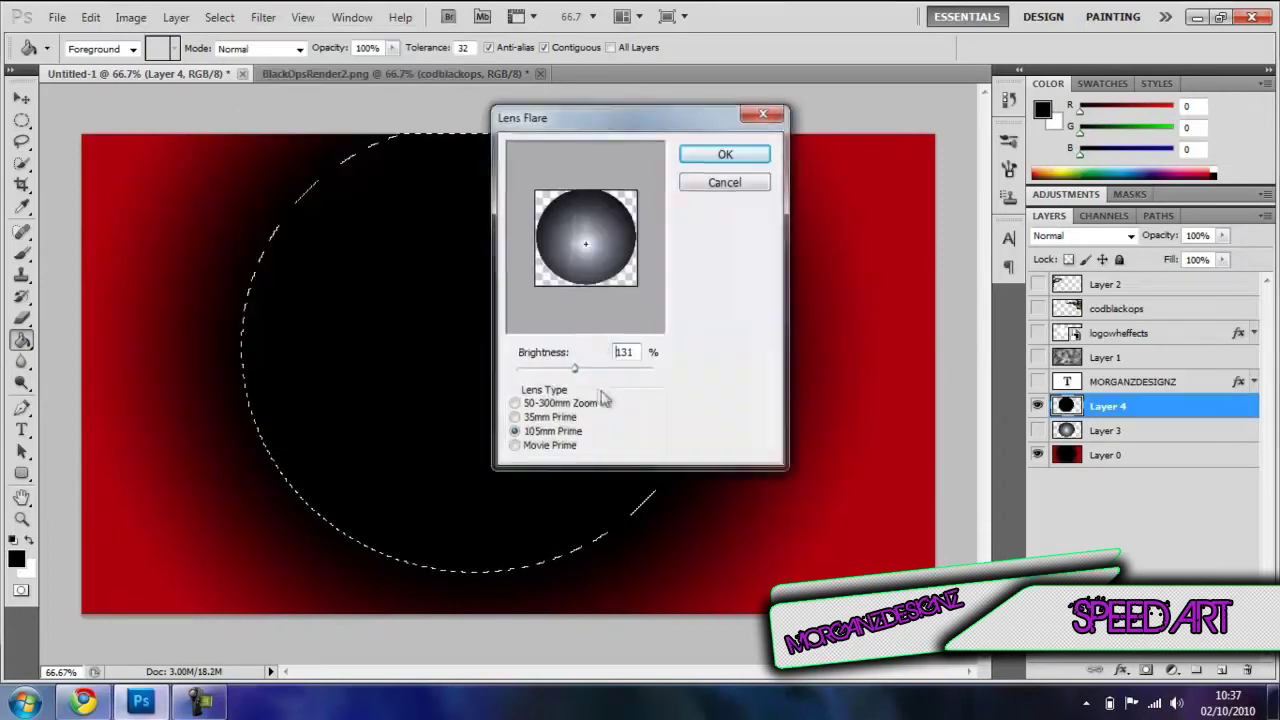
pyautogui.moveTo(585, 244); pyautogui.dragTo(582, 182)
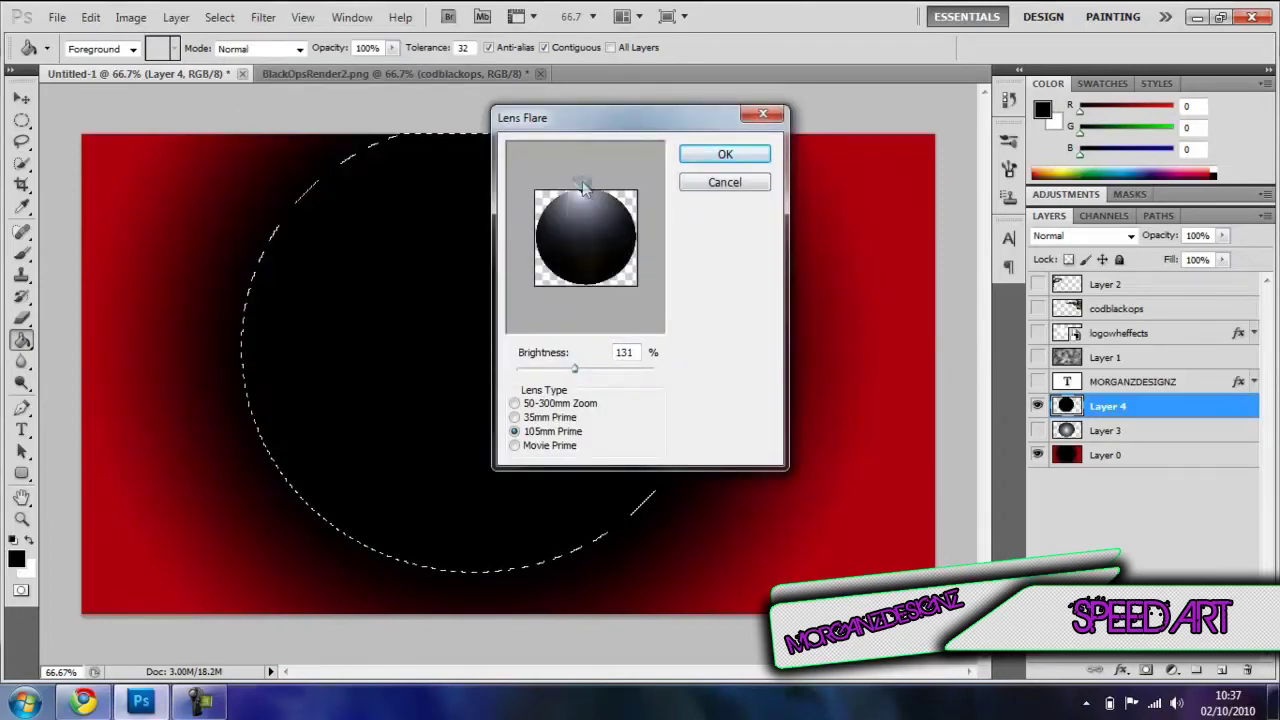
pyautogui.click(725, 154)
# Step: Show the hidden layers again and set the new flare layer, Layer 4, to Hard Light
pyautogui.moveTo(1038, 382); pyautogui.dragTo(1038, 284)
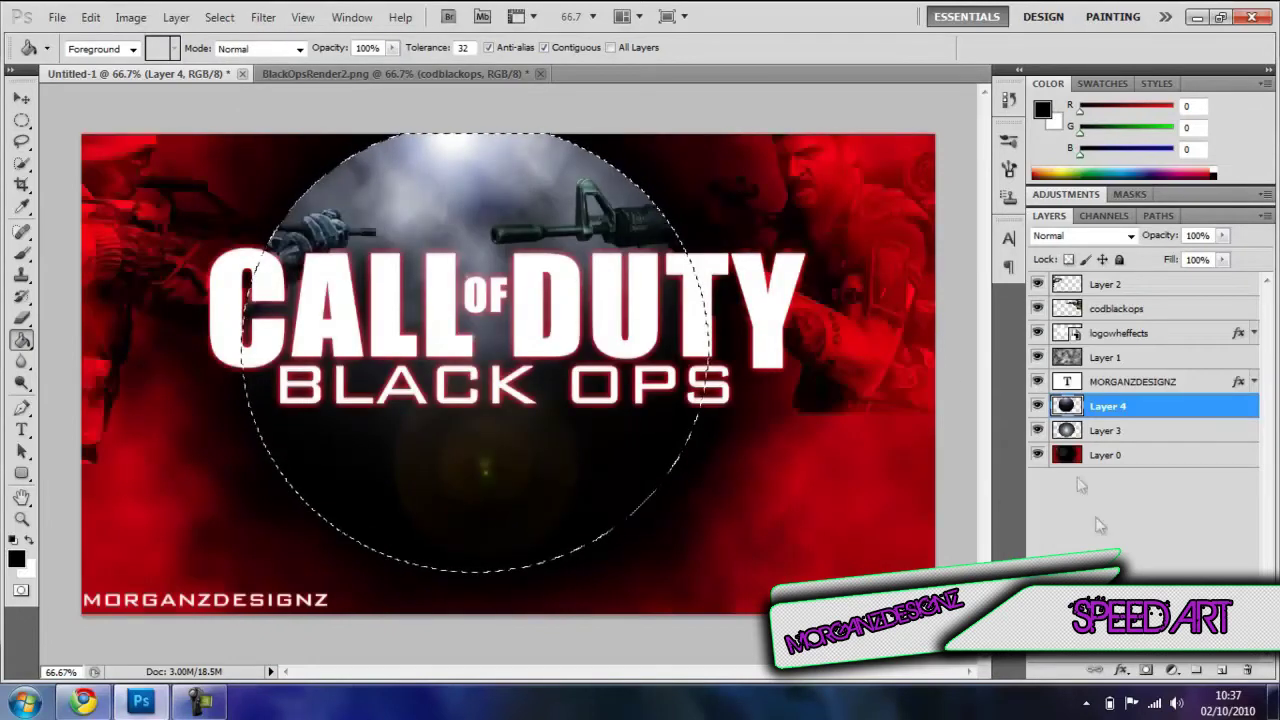
pyautogui.click(1131, 236)
pyautogui.click(1128, 249)
pyautogui.click(1132, 236)
pyautogui.click(1132, 235)
pyautogui.click(1132, 236)
pyautogui.click(1103, 265)
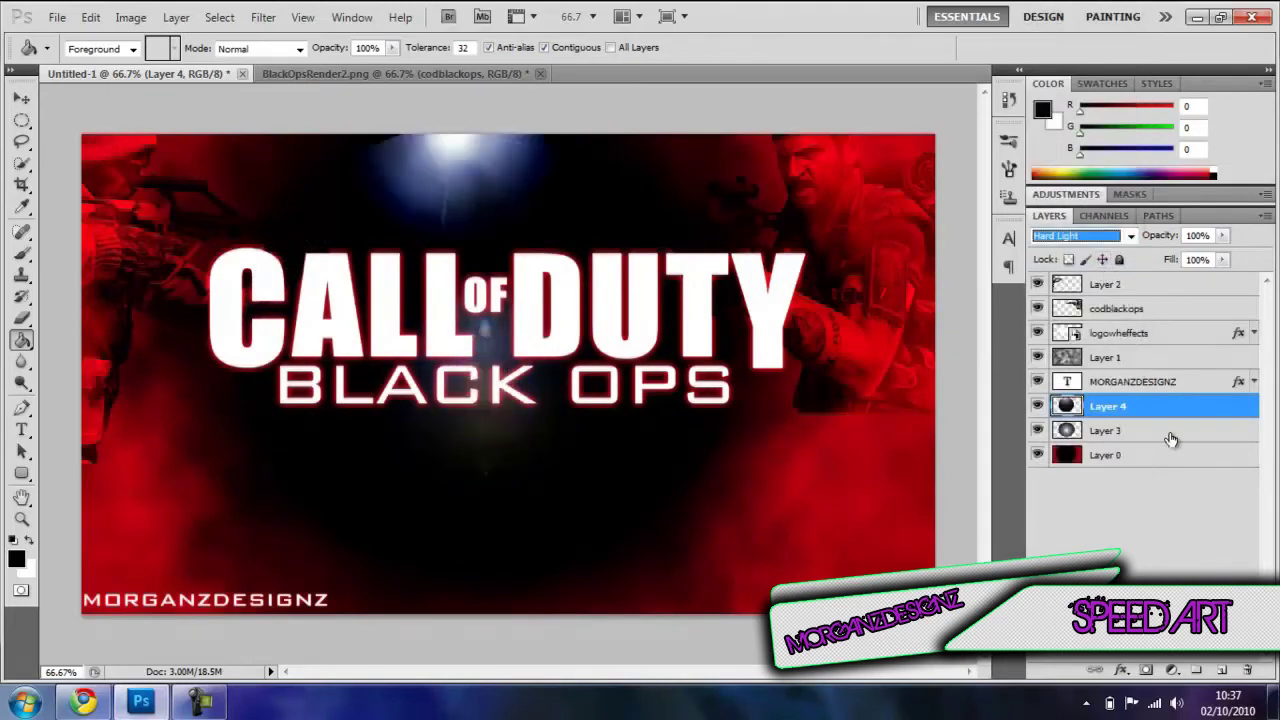
# Step: Delete the second flare layer, Layer 4, and reselect Layer 3
pyautogui.click(1175, 554)
pyautogui.click(1146, 408)
pyautogui.press('Delete')
pyautogui.click(1151, 516)
pyautogui.click(1142, 406)
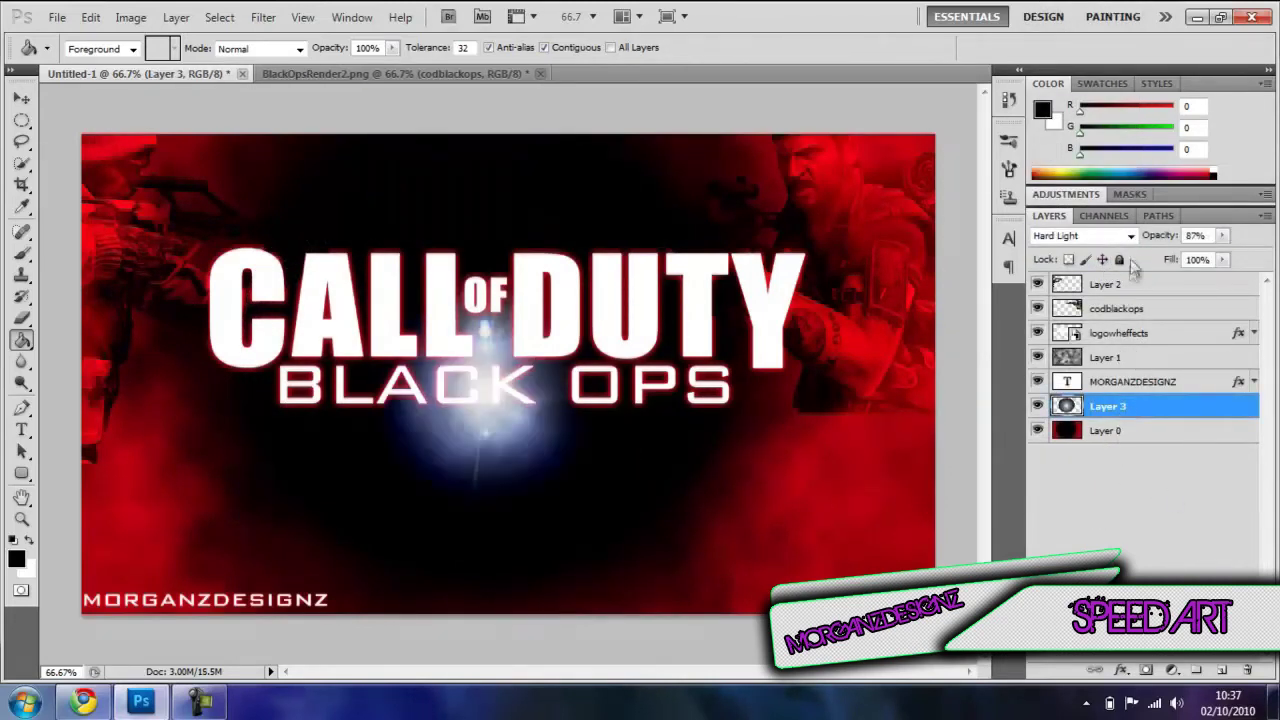
# Step: Try the Normal blend mode on Layer 3, return it to Hard Light and deselect the layer
pyautogui.click(1126, 236)
pyautogui.click(1124, 239)
pyautogui.click(1134, 236)
pyautogui.click(1048, 10)
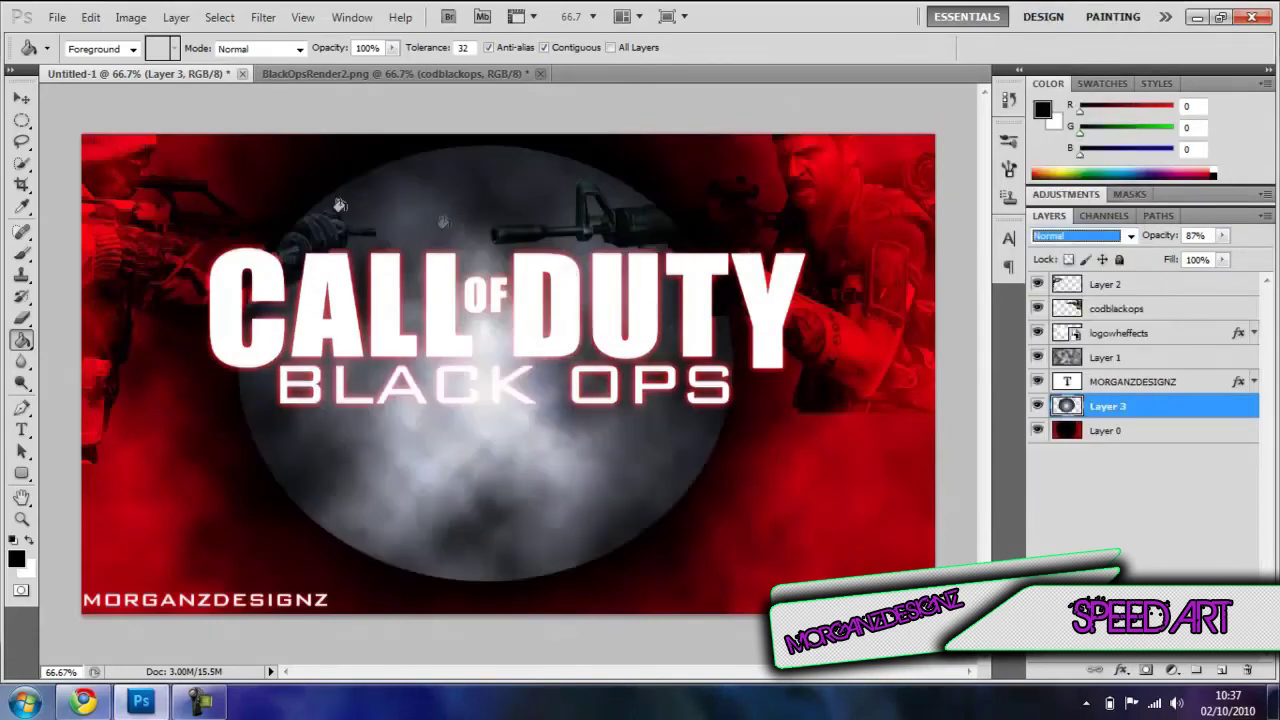
pyautogui.click(1131, 236)
pyautogui.click(1103, 265)
pyautogui.click(1120, 490)
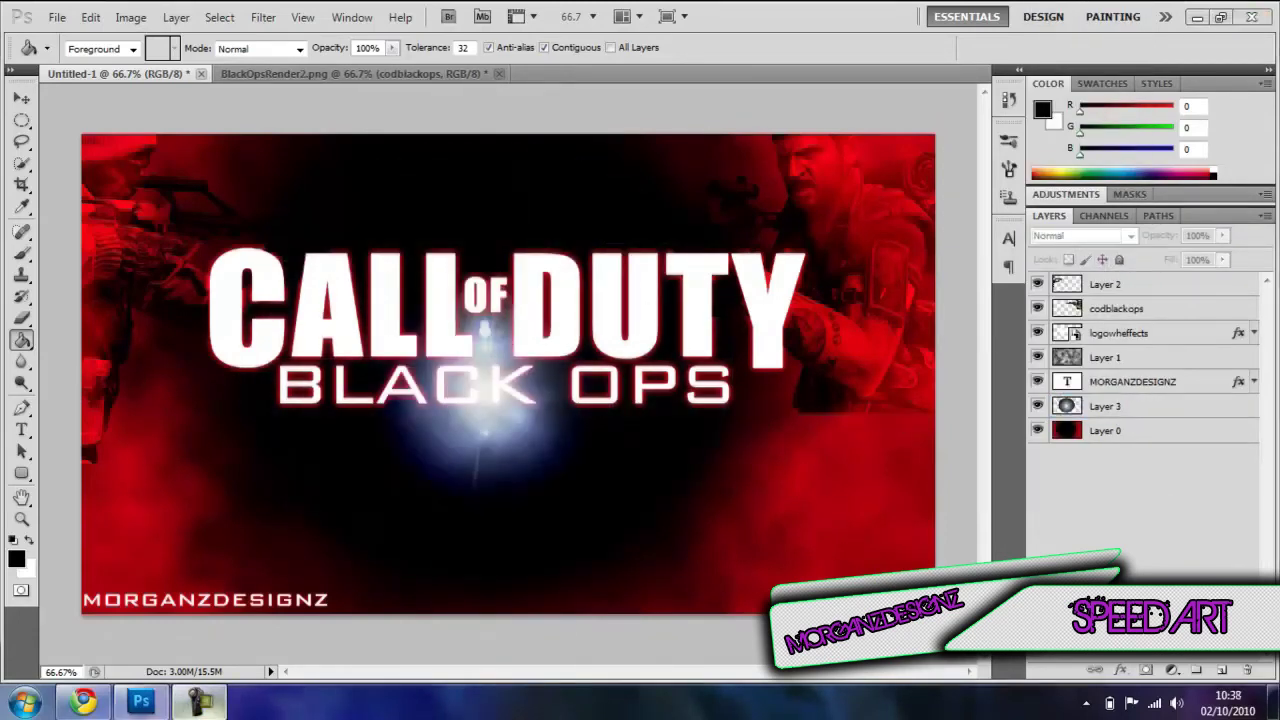
# Step: Try the Stained Glass texture filter on the background Layer 0 and undo it
pyautogui.click(1105, 430)
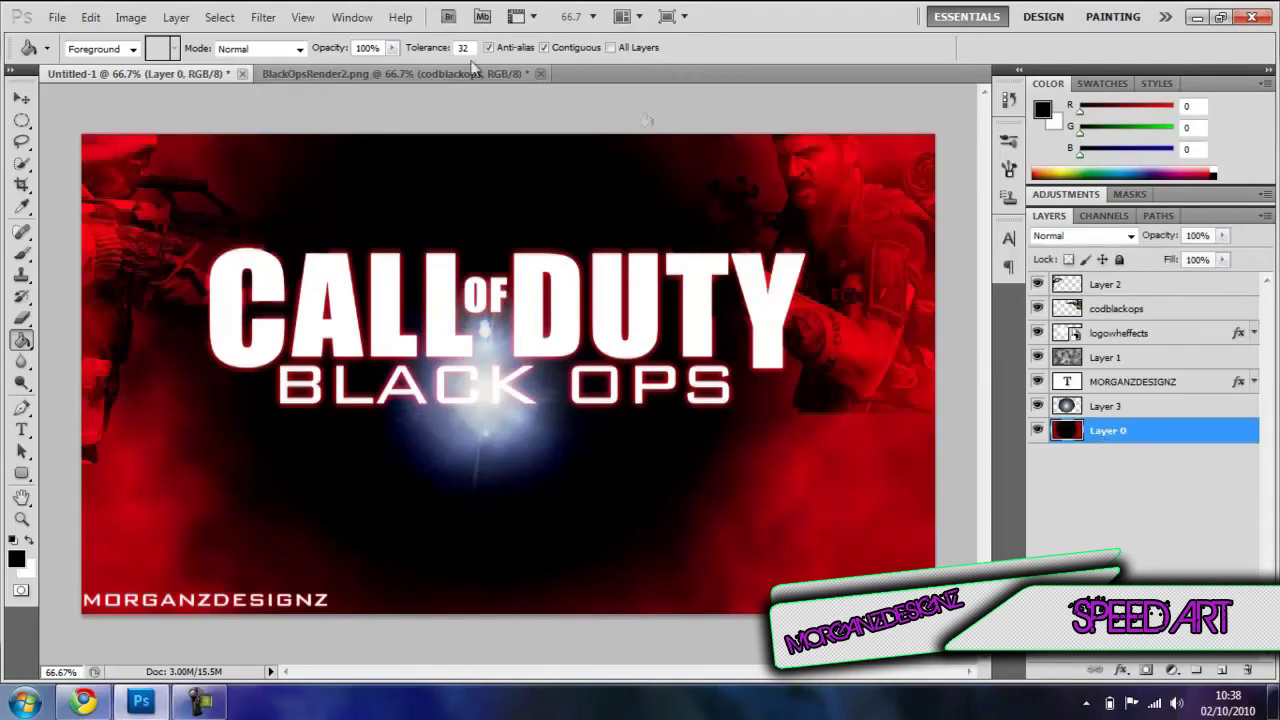
pyautogui.click(263, 17)
pyautogui.moveTo(282, 348)
pyautogui.click(511, 418)
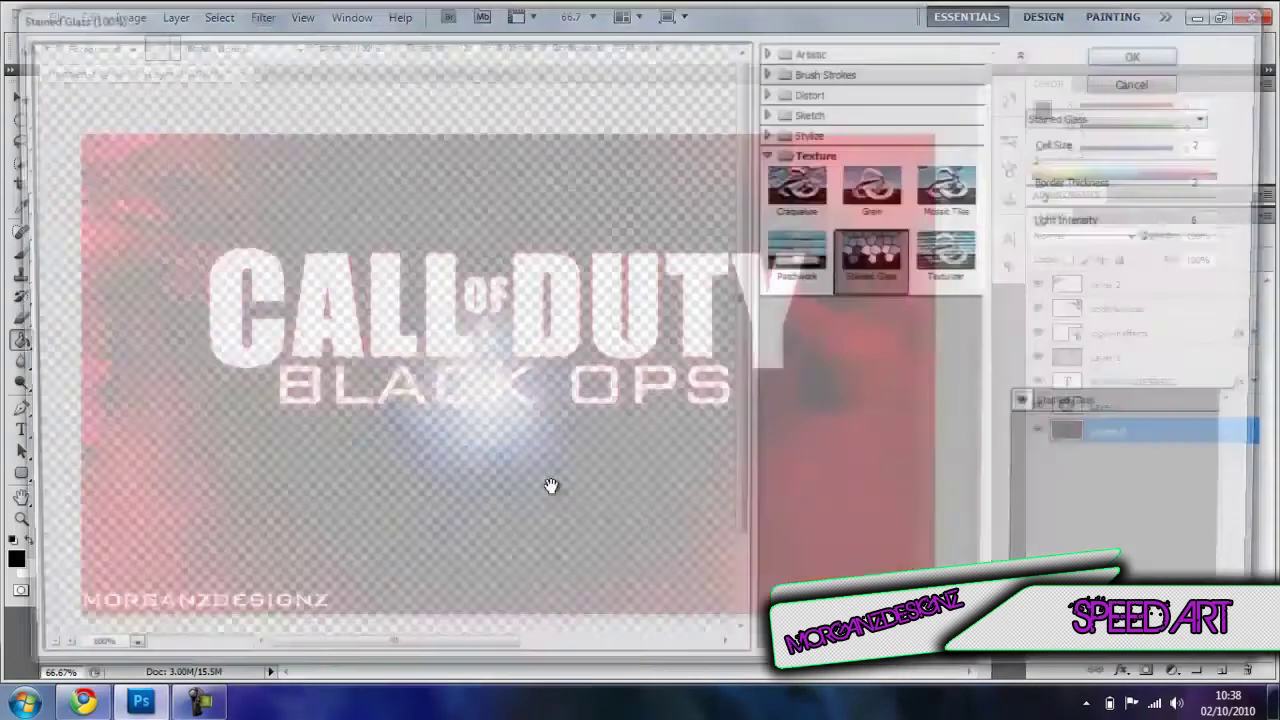
pyautogui.click(1140, 51)
pyautogui.moveTo(1110, 432); pyautogui.dragTo(1131, 451)
pyautogui.hotkey('ctrl', 'alt', 'z')
pyautogui.hotkey('ctrl', 'alt', 'z')
pyautogui.hotkey('ctrl', 'alt', 'z')
pyautogui.click(1040, 469)
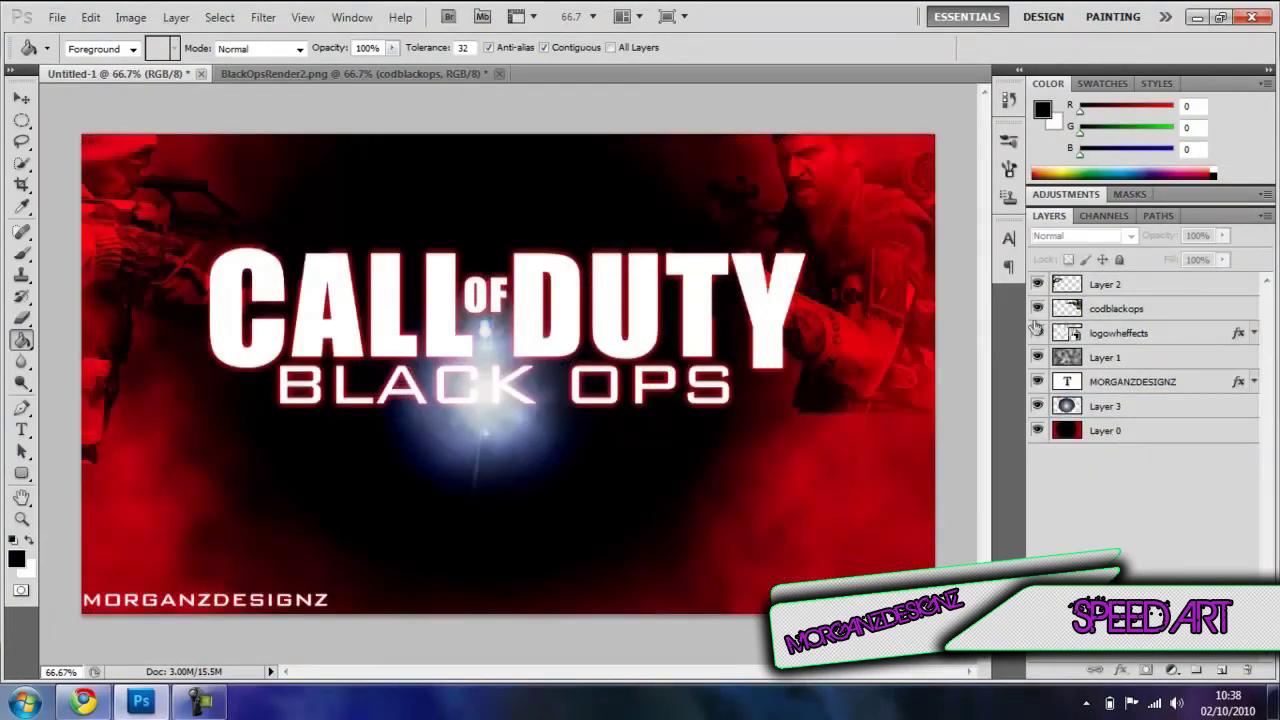
# Step: Try Stroke, Satin, Bevel and Emboss, and Outer Glow effects on the codblackops soldier layer and discard them
pyautogui.click(1110, 308)
pyautogui.click(1120, 670)
pyautogui.click(1140, 576)
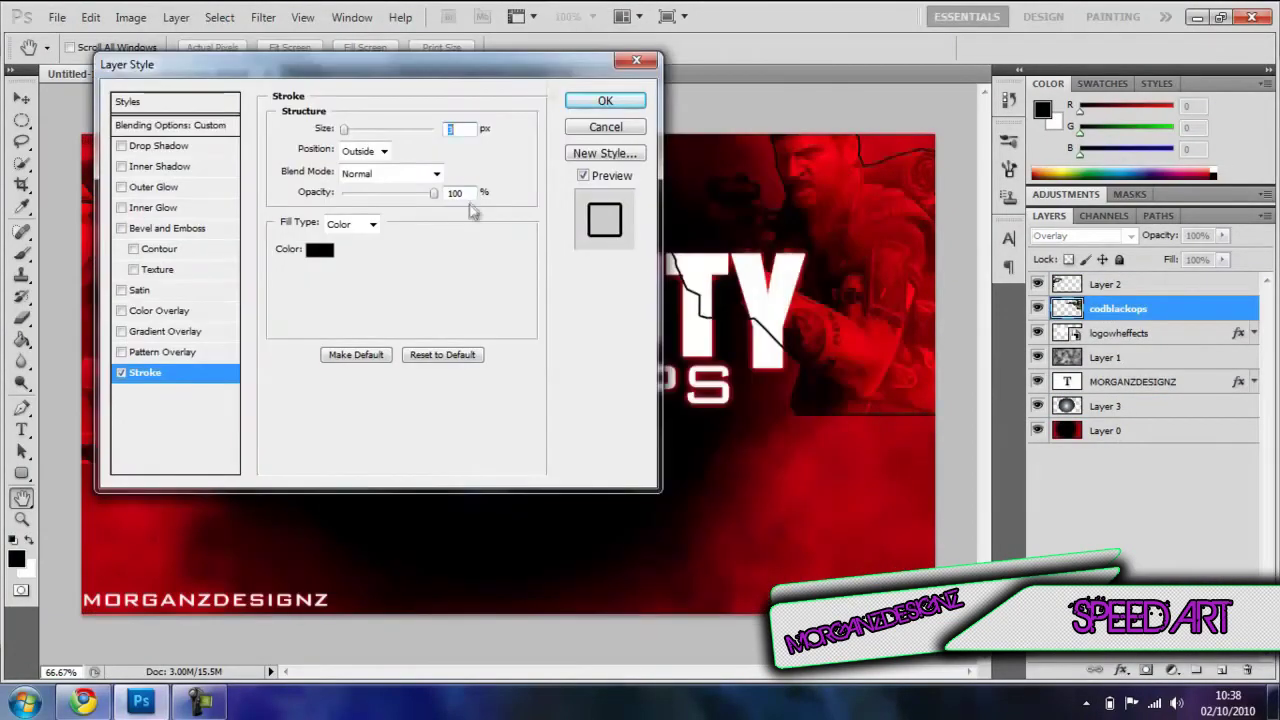
pyautogui.click(121, 373)
pyautogui.click(122, 290)
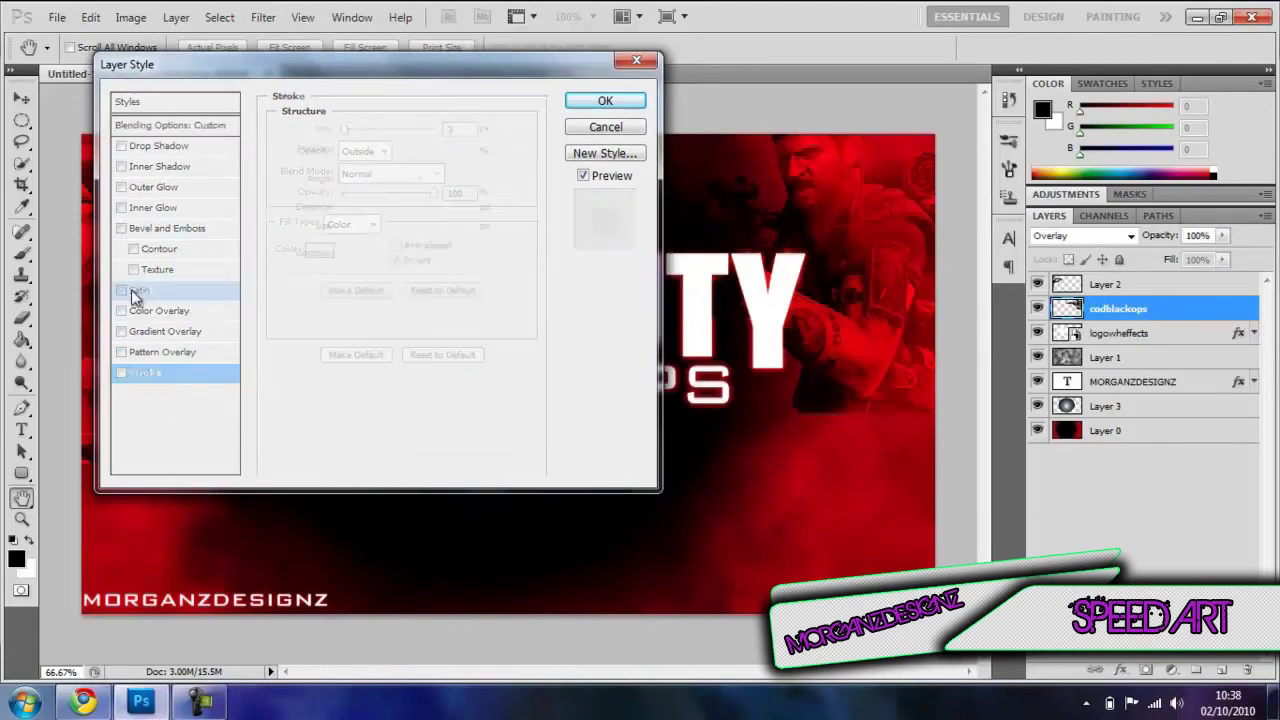
pyautogui.click(122, 290)
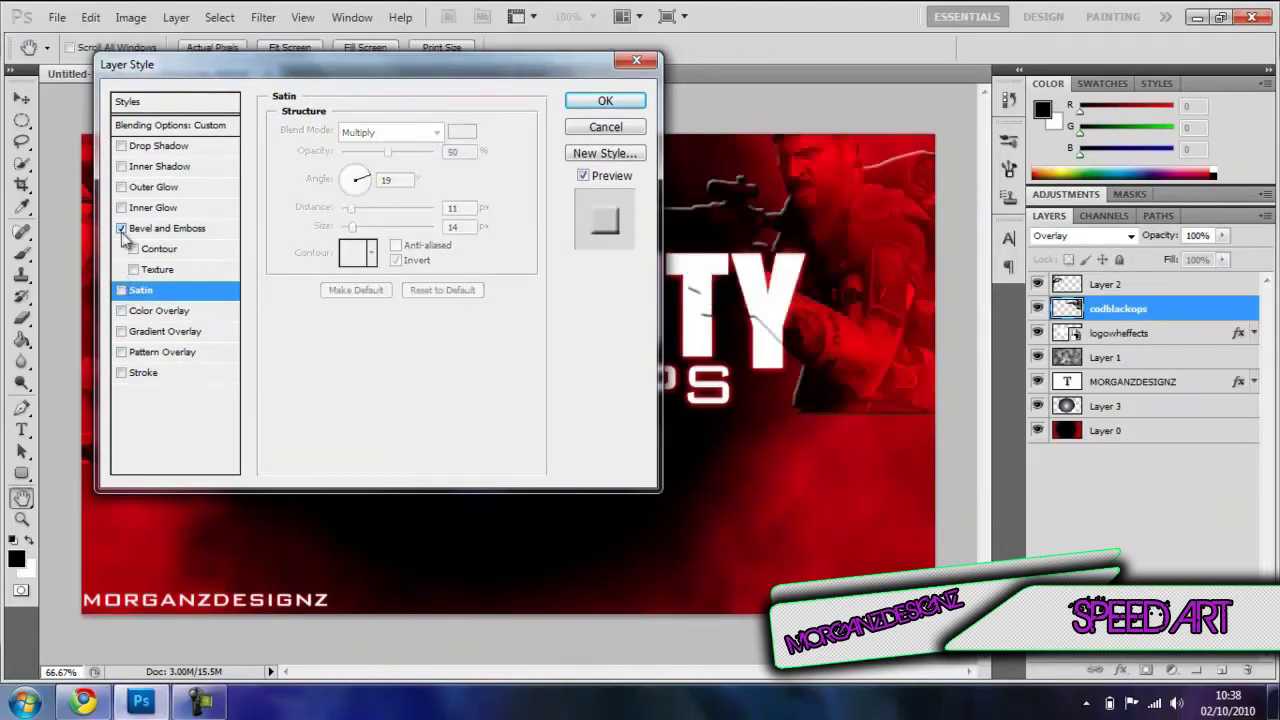
pyautogui.moveTo(335, 69); pyautogui.dragTo(265, 20)
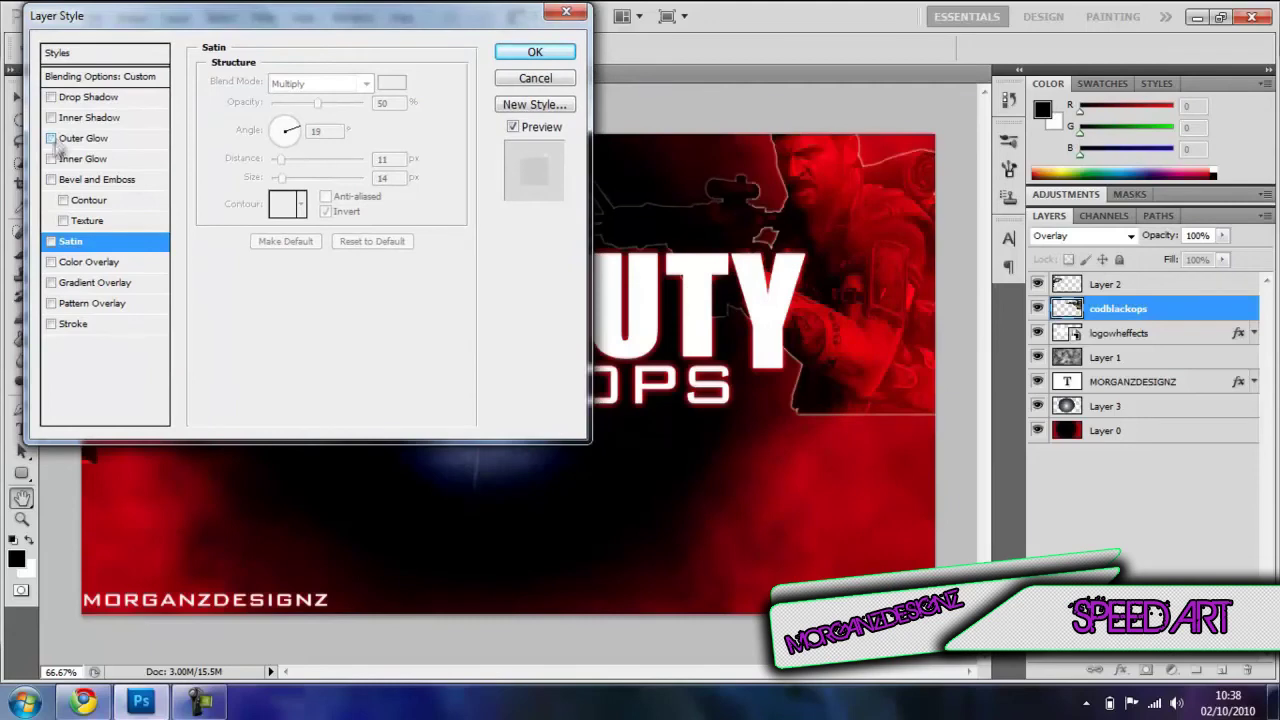
pyautogui.click(53, 98)
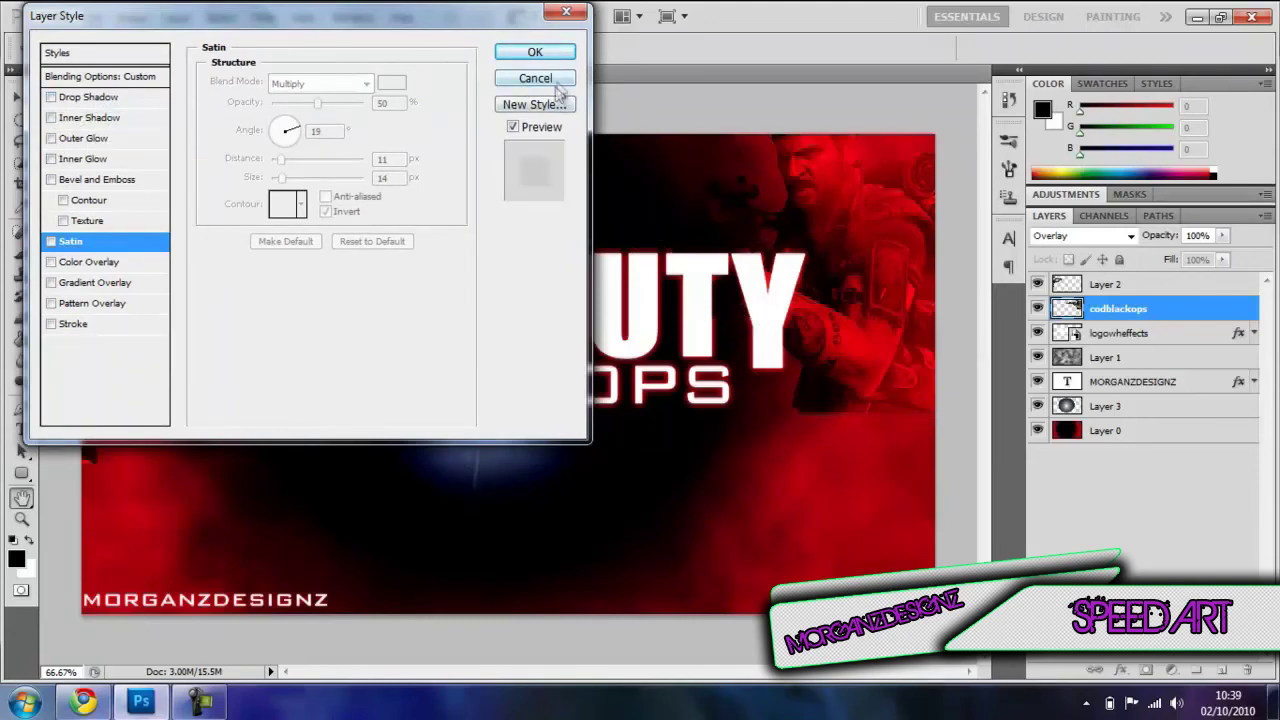
pyautogui.click(557, 86)
pyautogui.click(1115, 285)
pyautogui.click(1120, 670)
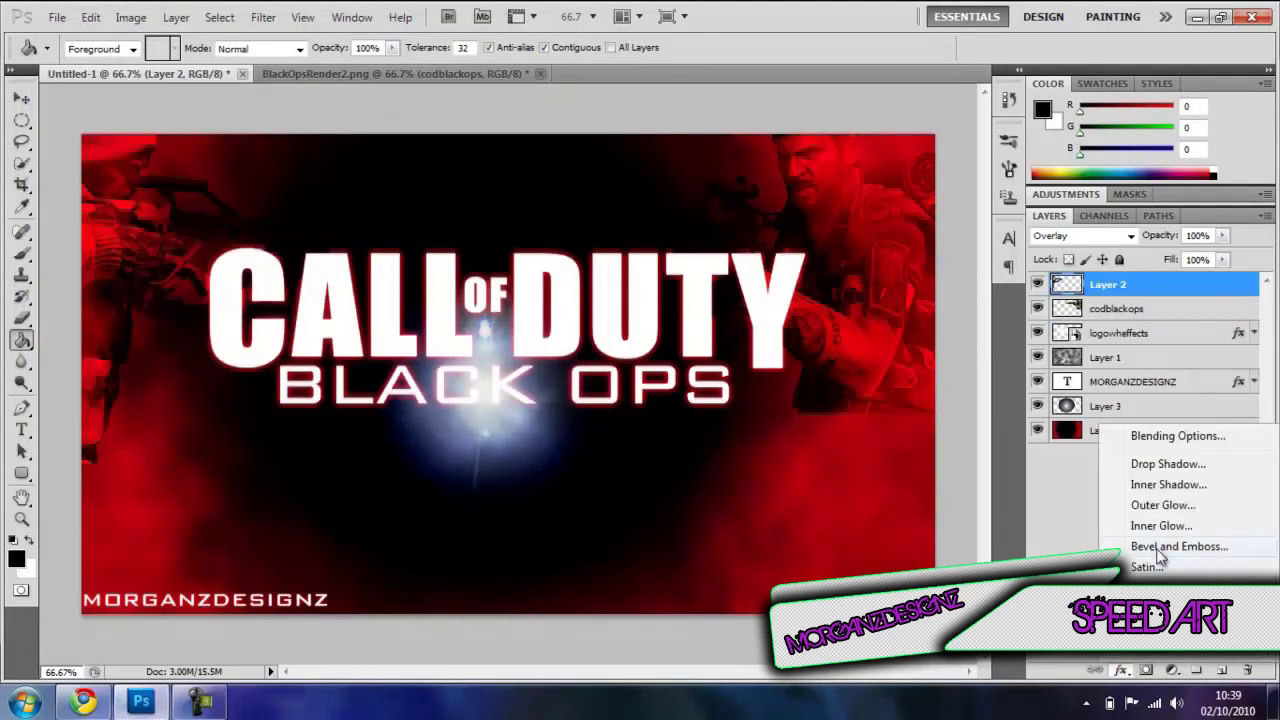
pyautogui.press('Escape')
# Step: Move the codblackops soldier slightly to the right and down, away from the logo
pyautogui.click(1115, 309)
pyautogui.click(92, 18)
pyautogui.click(108, 35)
pyautogui.press('v')
pyautogui.moveTo(815, 236)
pyautogui.mouseDown()
pyautogui.moveTo(866, 245)
pyautogui.moveTo(872, 261)
pyautogui.mouseUp()
pyautogui.moveTo(875, 381); pyautogui.dragTo(876, 394)
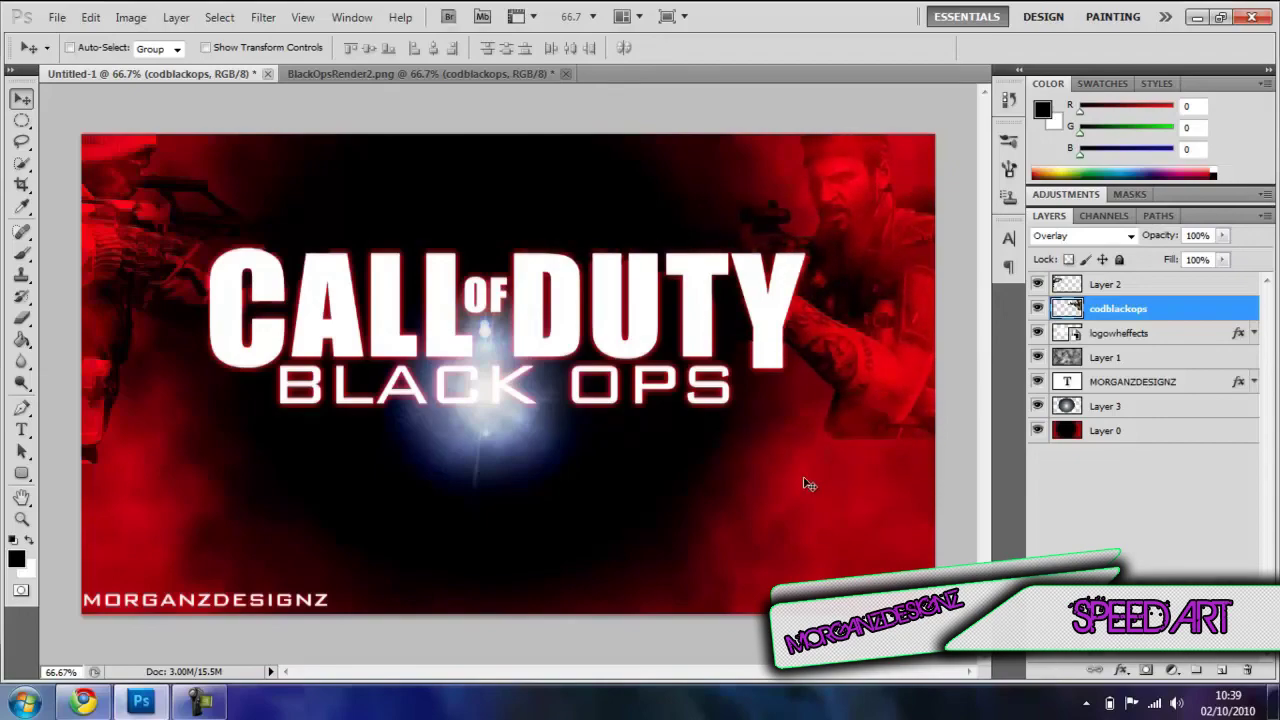